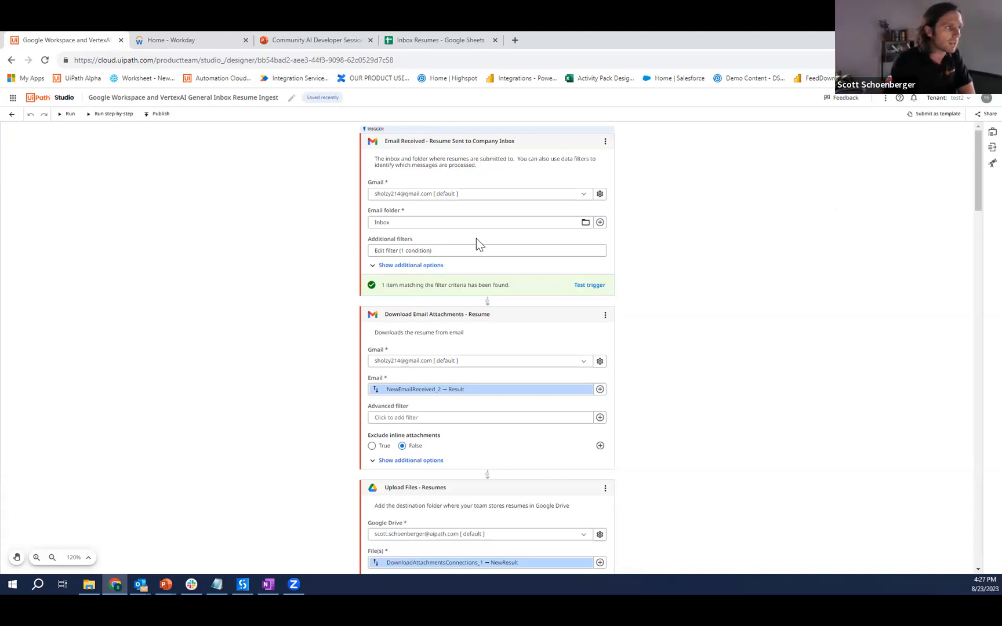
- Review the field and operator options in the email trigger's additional filter and save the condition Subject contains CandidateResumeDemo
click(441, 250)
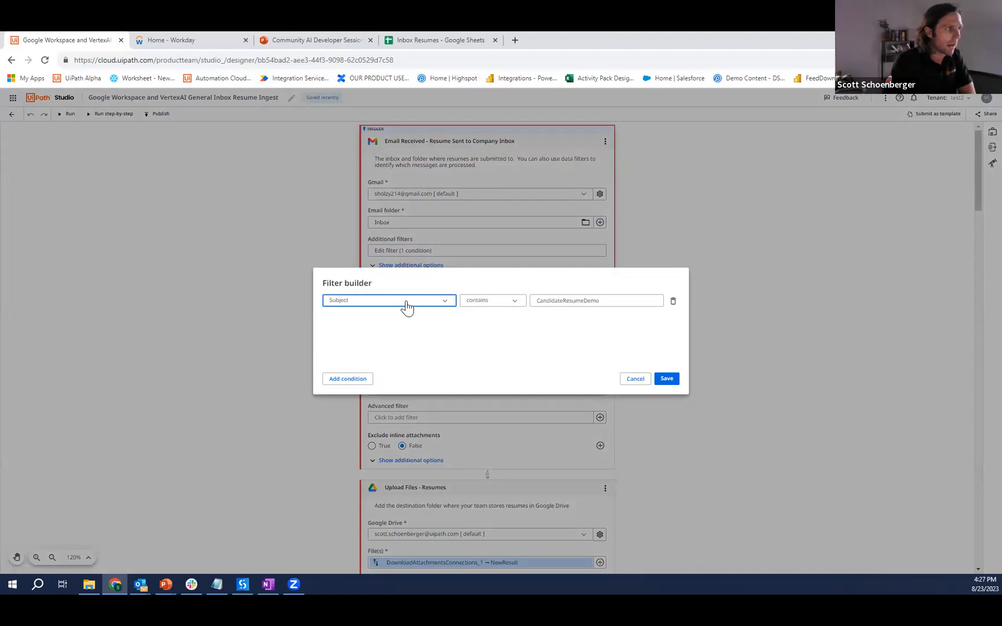
click(407, 307)
click(500, 328)
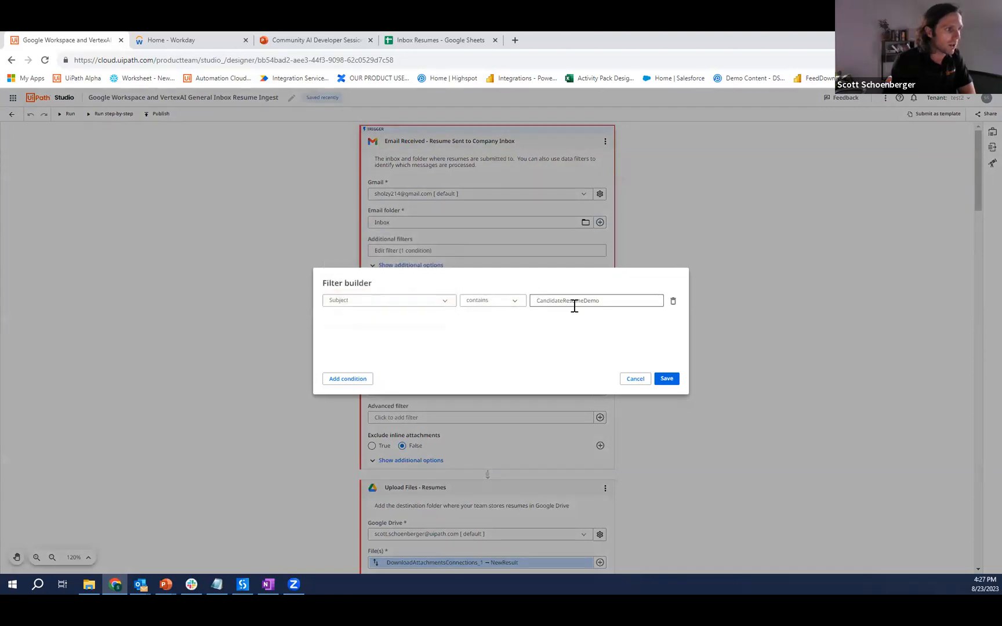
click(363, 309)
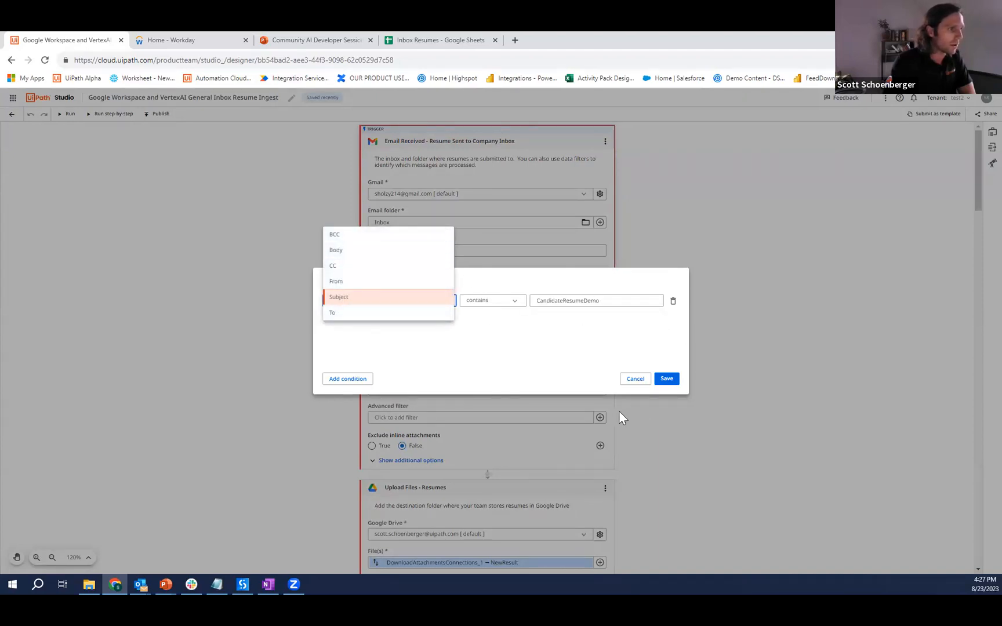
click(502, 310)
click(502, 307)
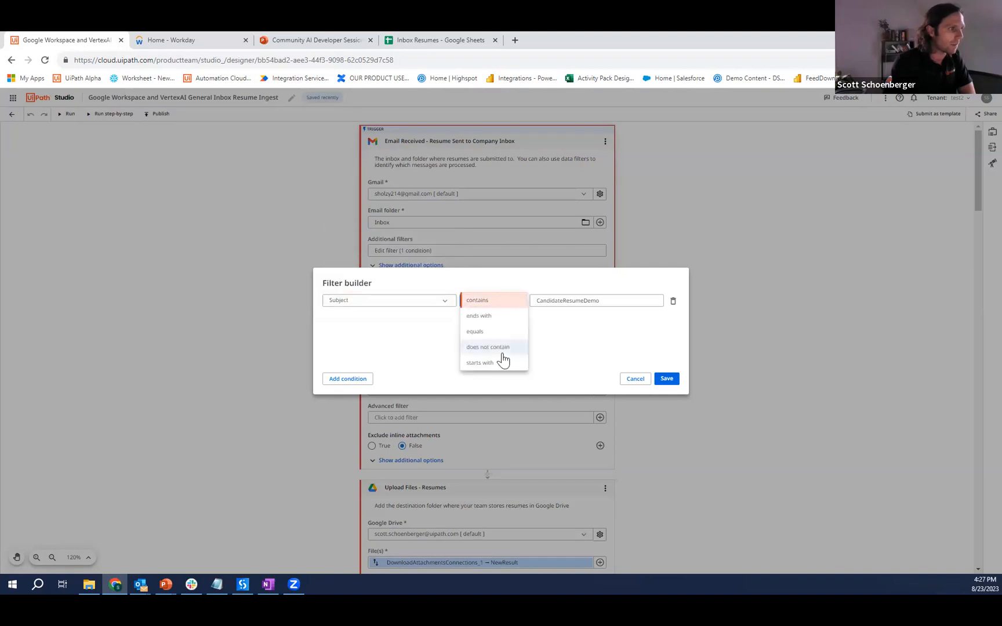
click(560, 349)
click(668, 380)
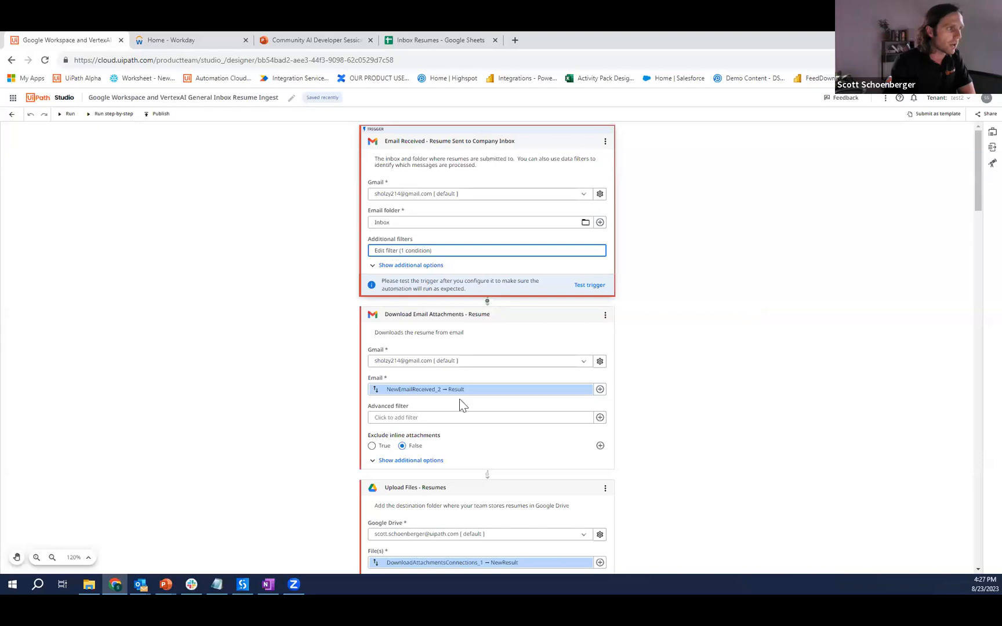
- Test the Email Received trigger and run the resume ingest automation
click(589, 285)
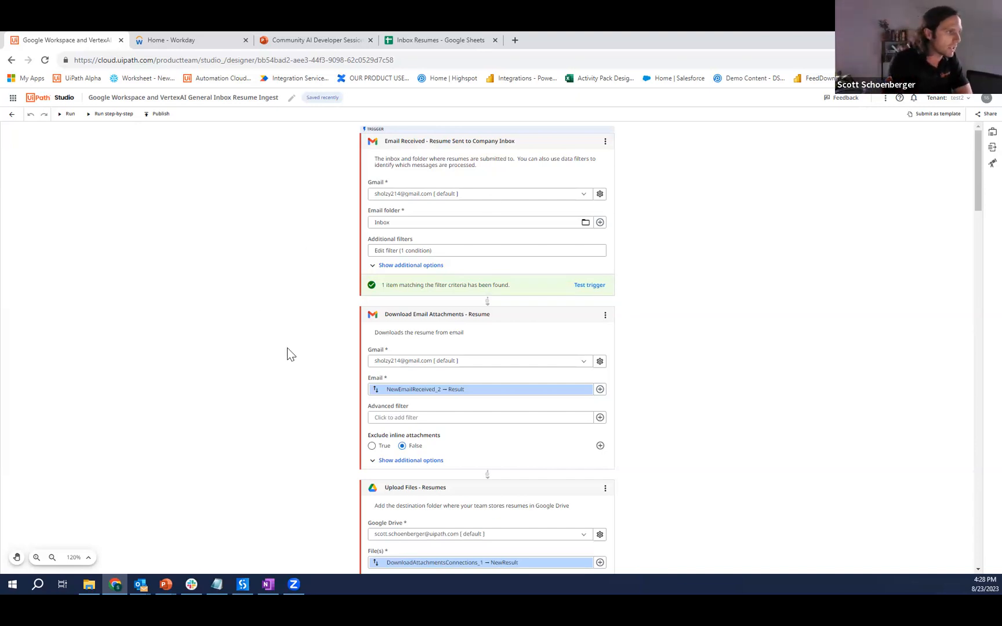
click(67, 116)
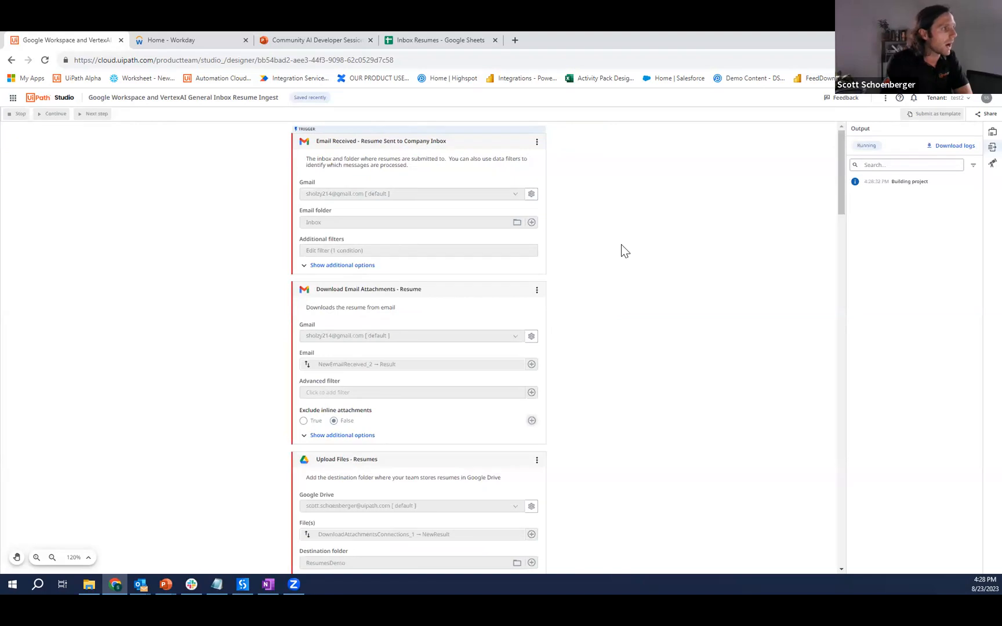
- Follow the running workflow's activities from the email trigger through the PDF check, resume text extraction and Google Vertex text completions
scroll(619, 246, down, 2)
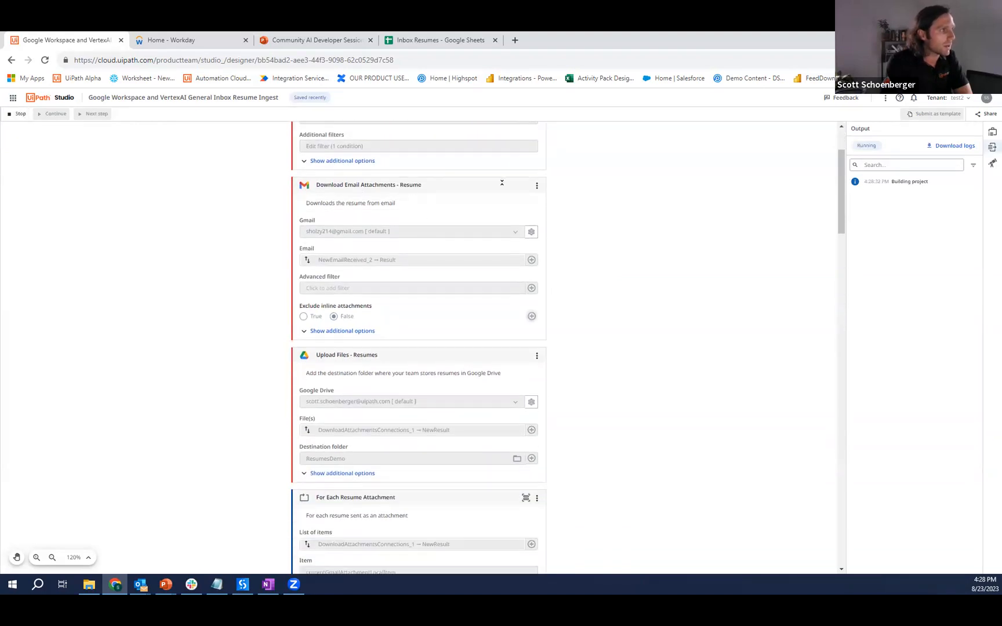
scroll(464, 167, up, 2)
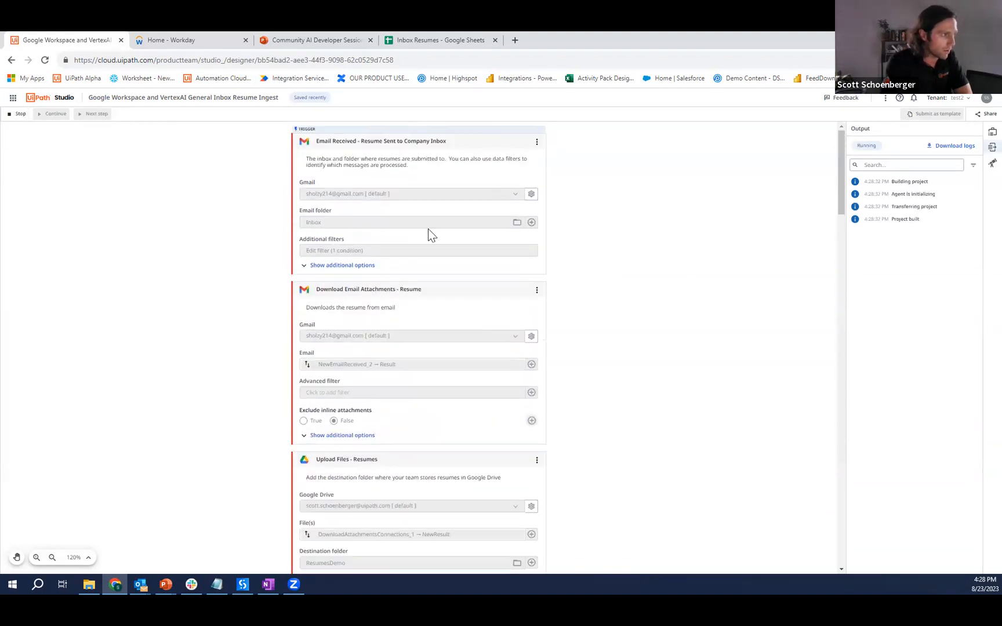
scroll(429, 231, down, 2)
scroll(434, 220, down, 3)
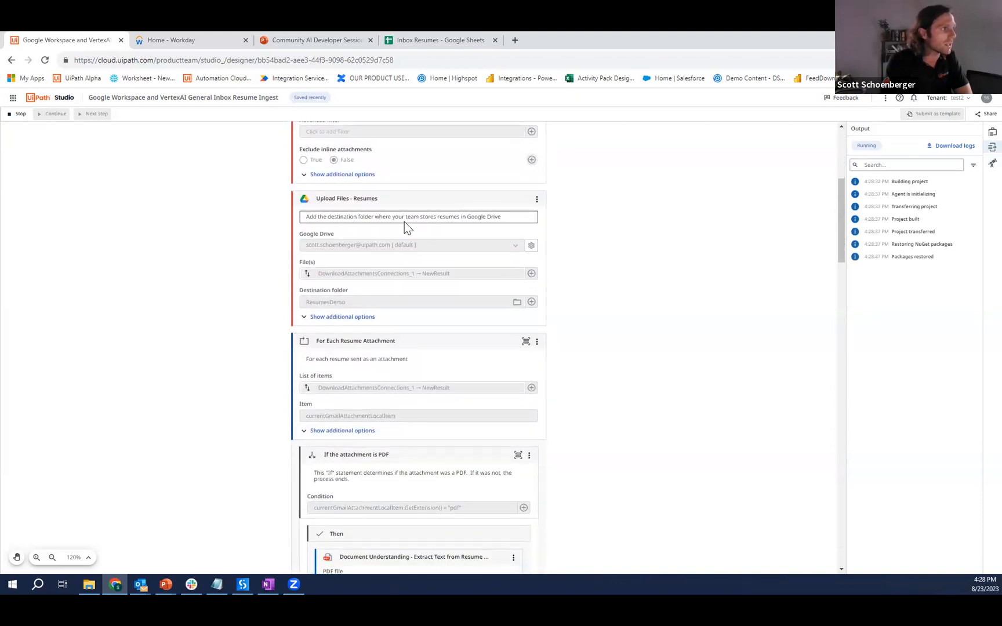
scroll(406, 249, down, 2)
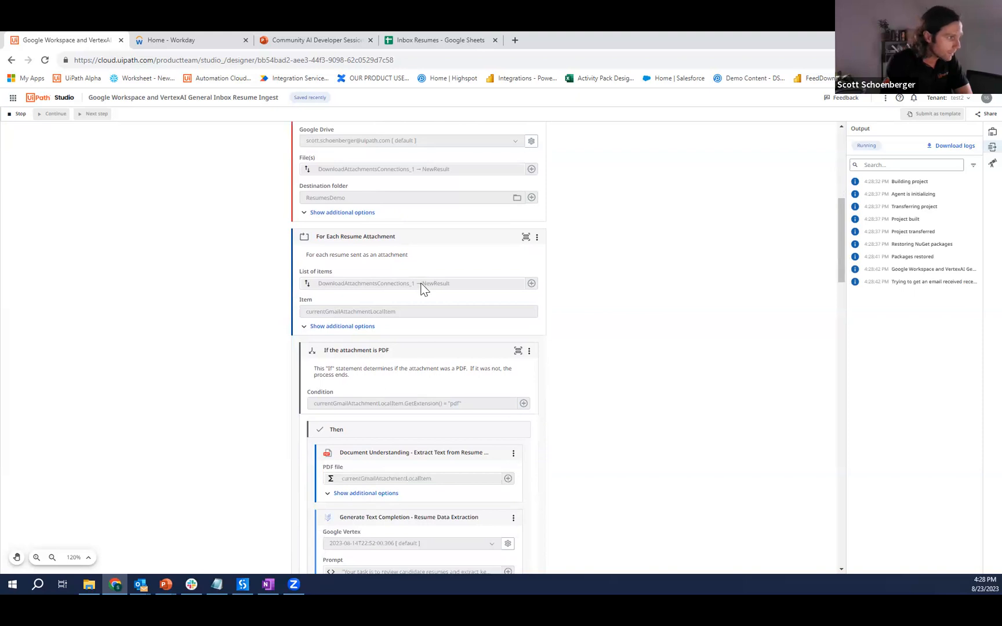
scroll(424, 285, down, 1)
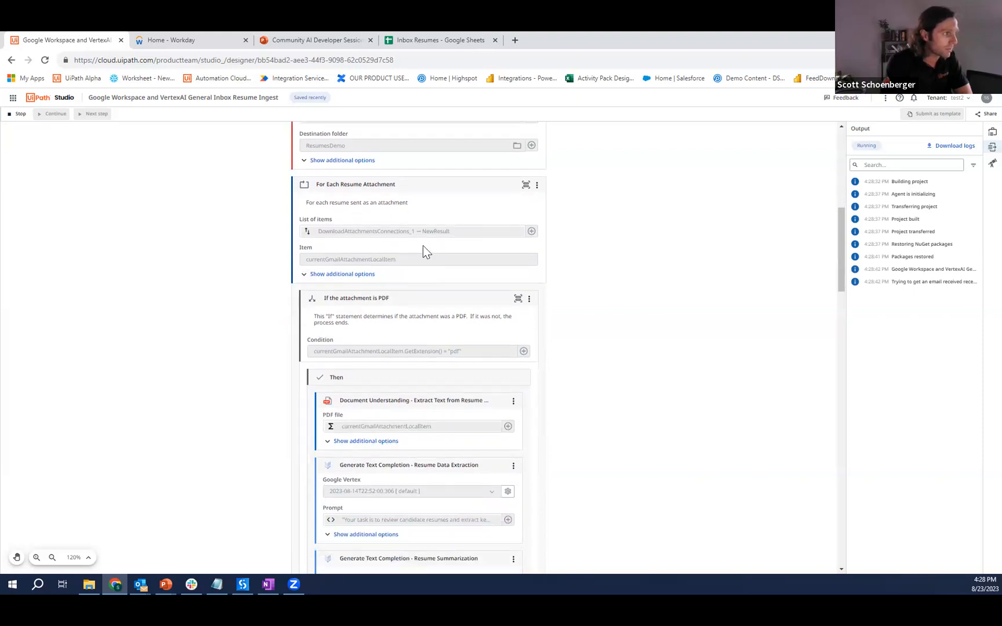
scroll(422, 245, down, 2)
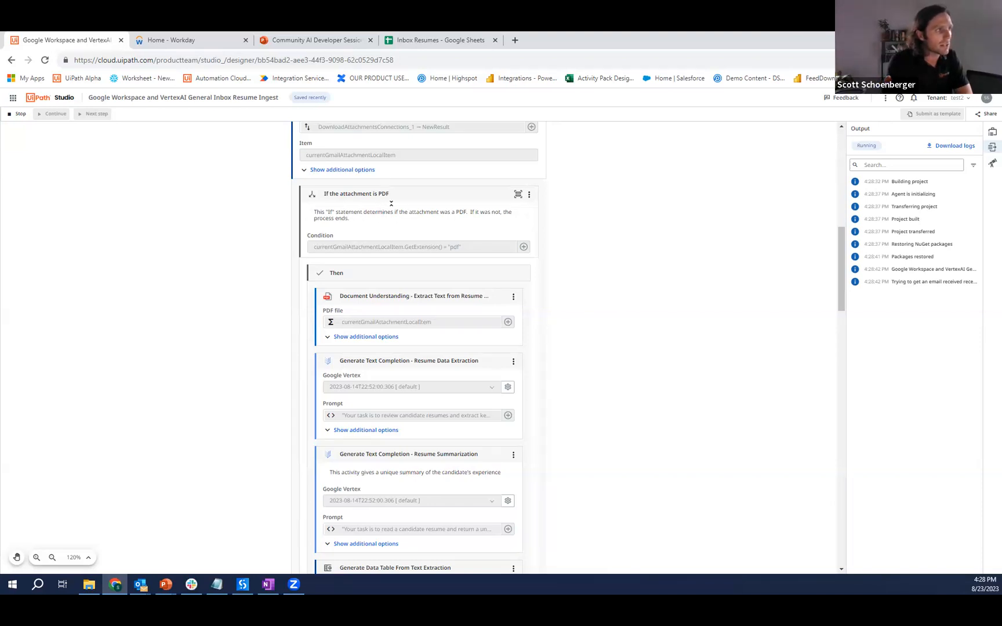
scroll(475, 376, down, 1)
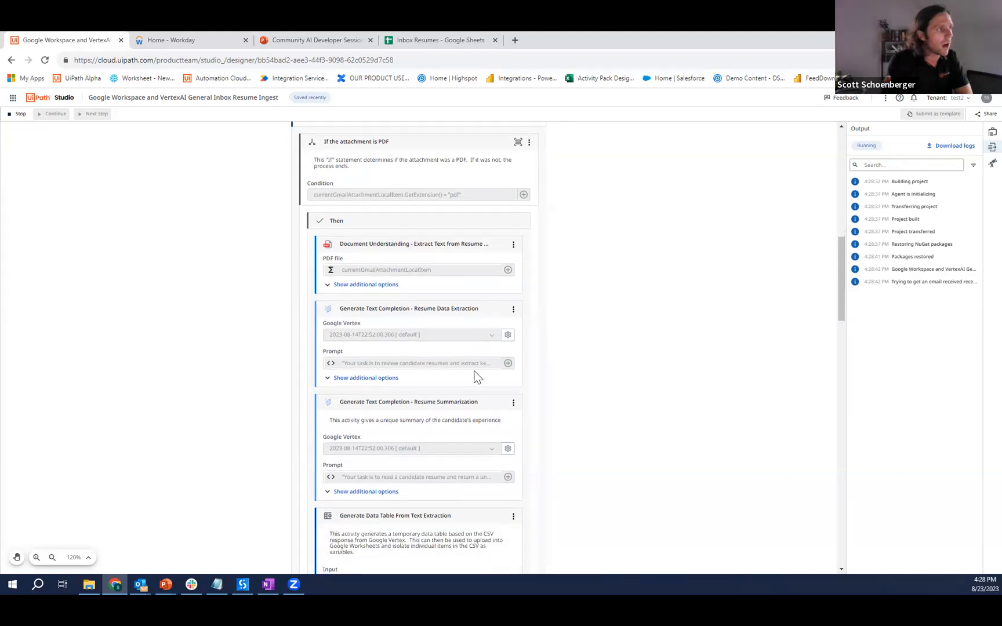
scroll(445, 306, down, 1)
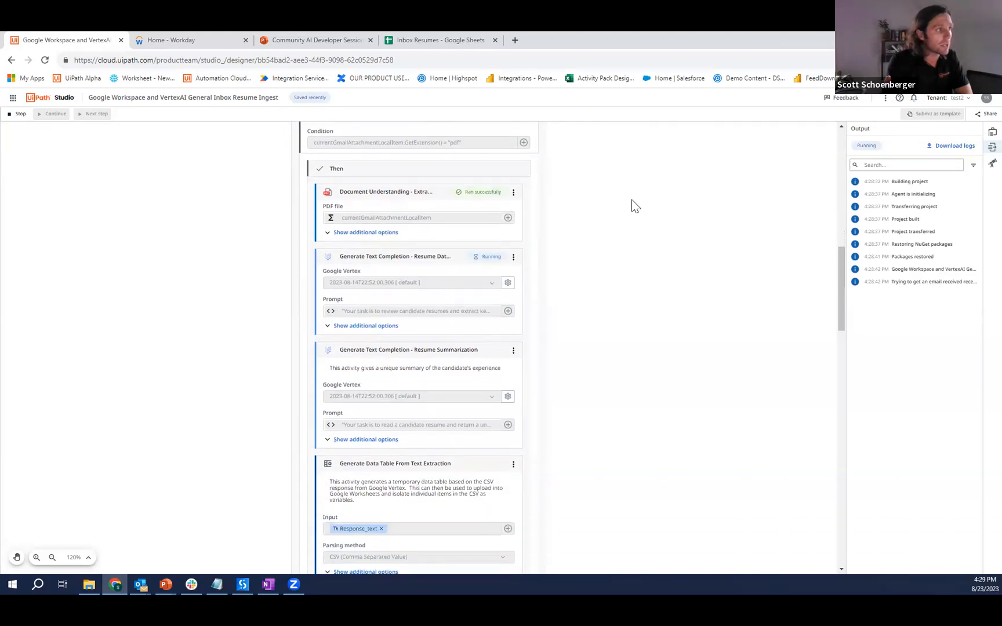
scroll(703, 208, up, 1)
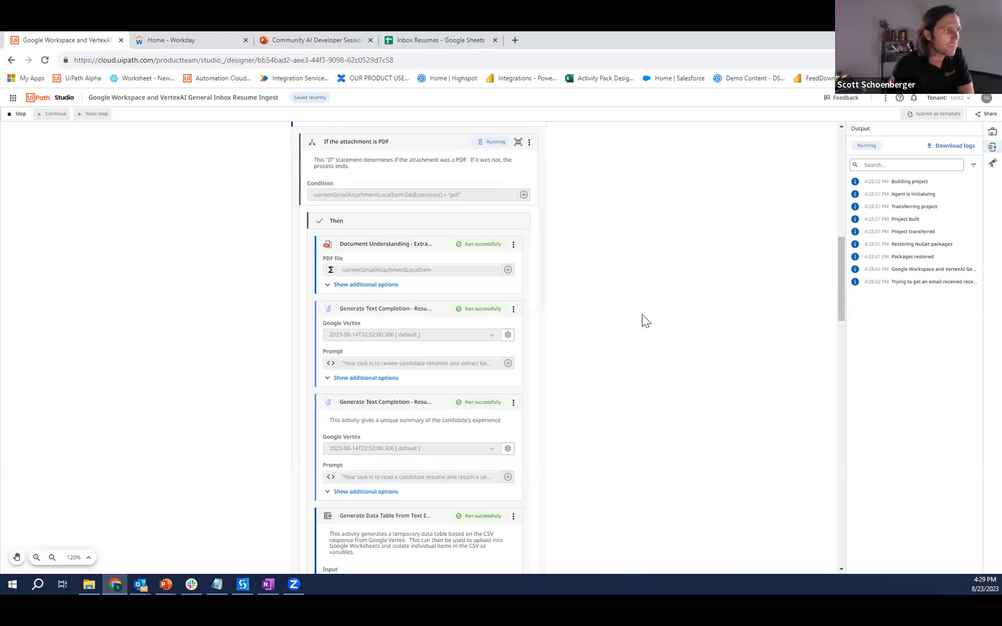
scroll(456, 306, down, 1)
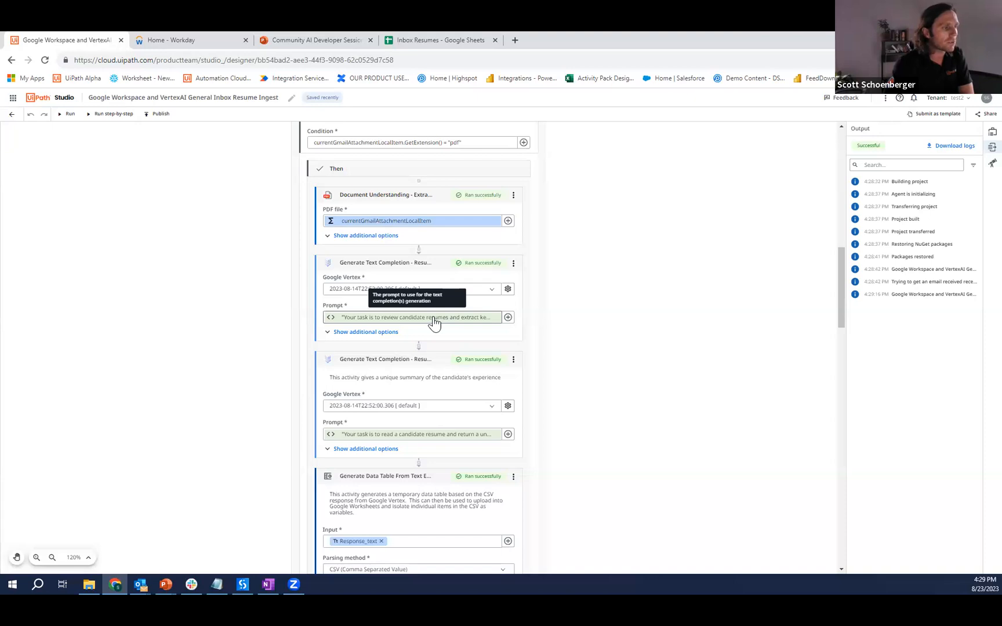
- Review the prompts of the Resume Data Extraction and Resume Summarization text completion activities, saving and closing each expression
click(435, 324)
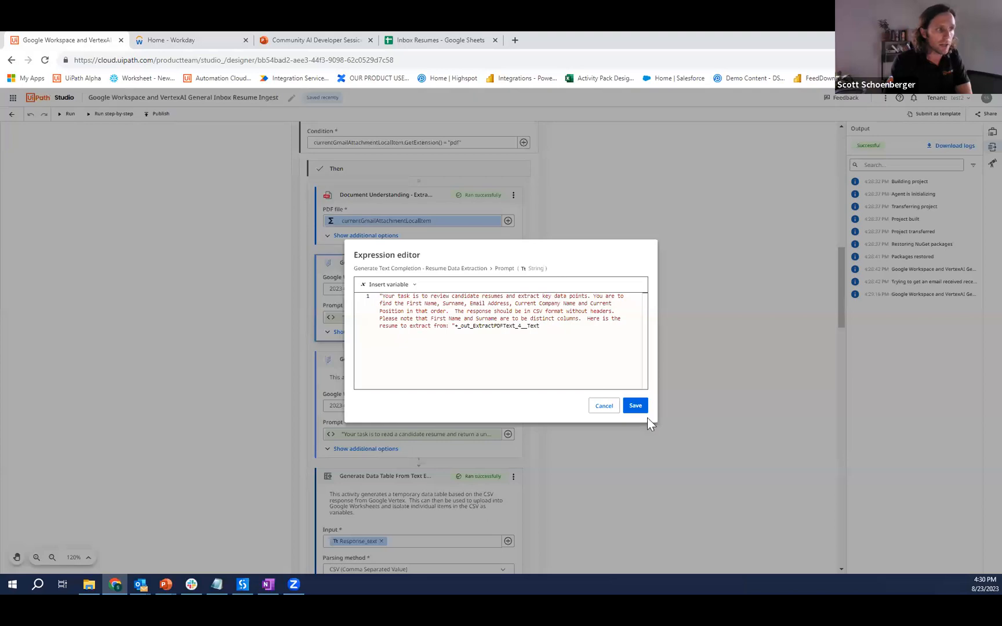
click(635, 406)
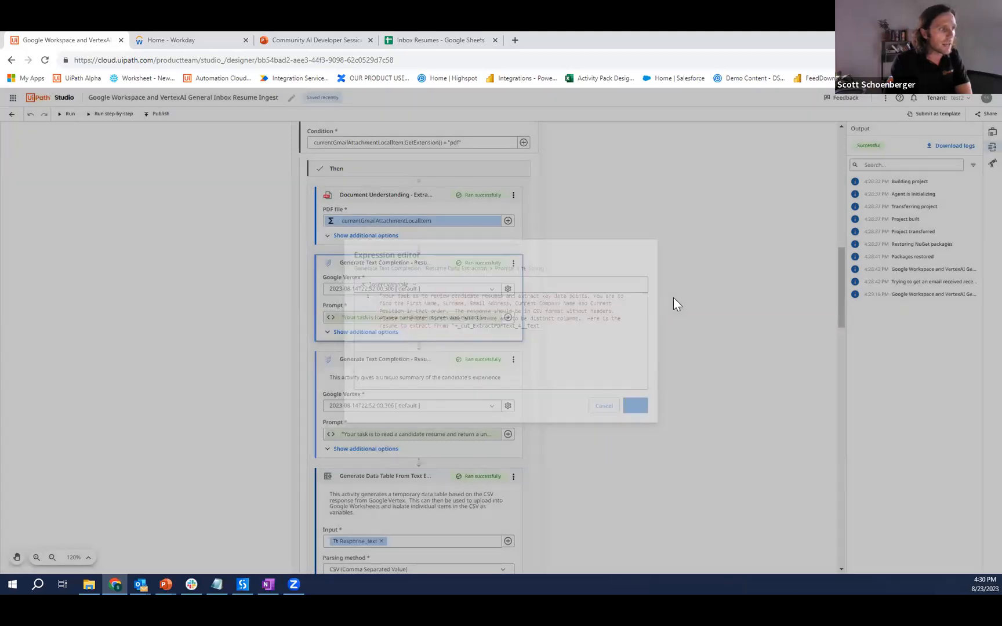
scroll(423, 414, down, 2)
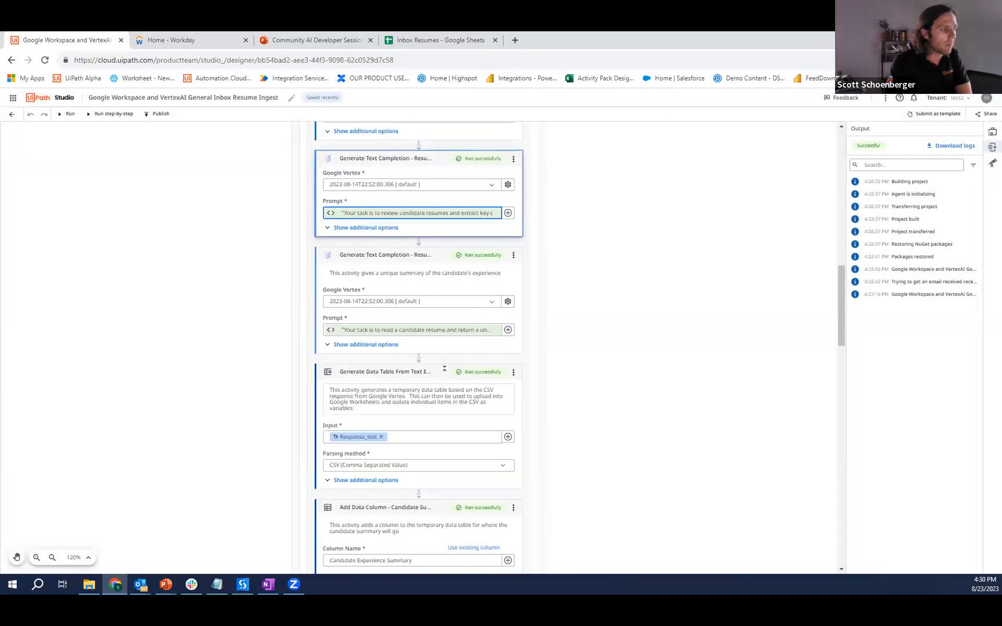
click(446, 335)
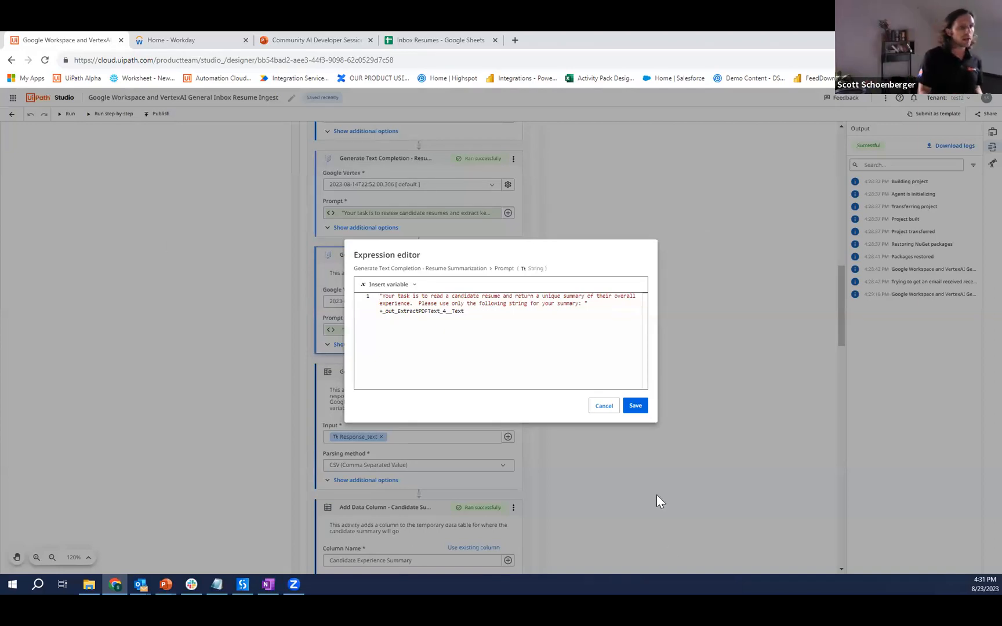
click(636, 407)
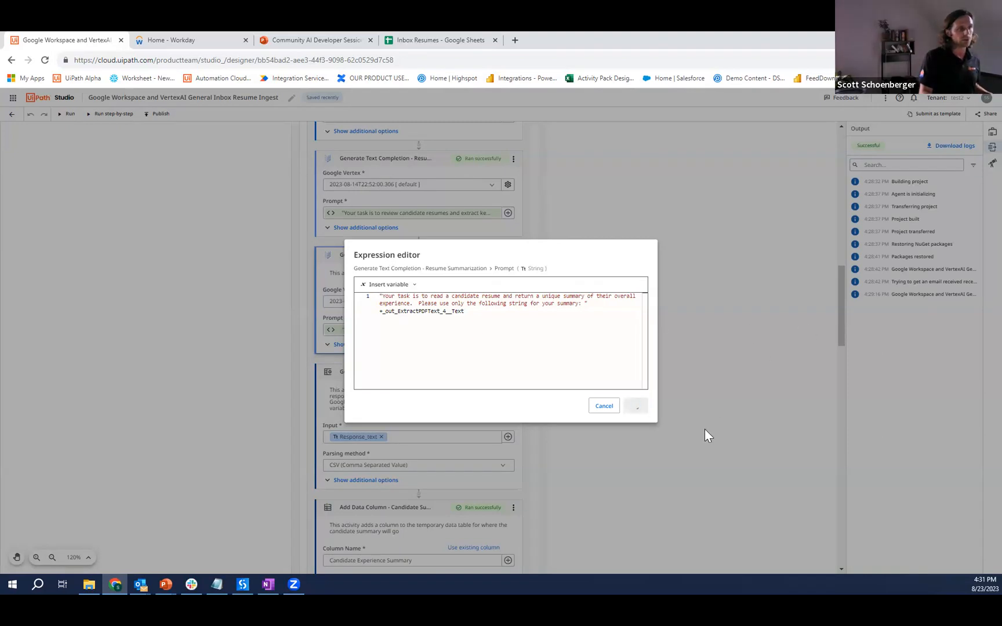
- Examine how Generate Data Table parses the text completion response and how Add Data Column prepares the candidate summary column
scroll(478, 441, down, 1)
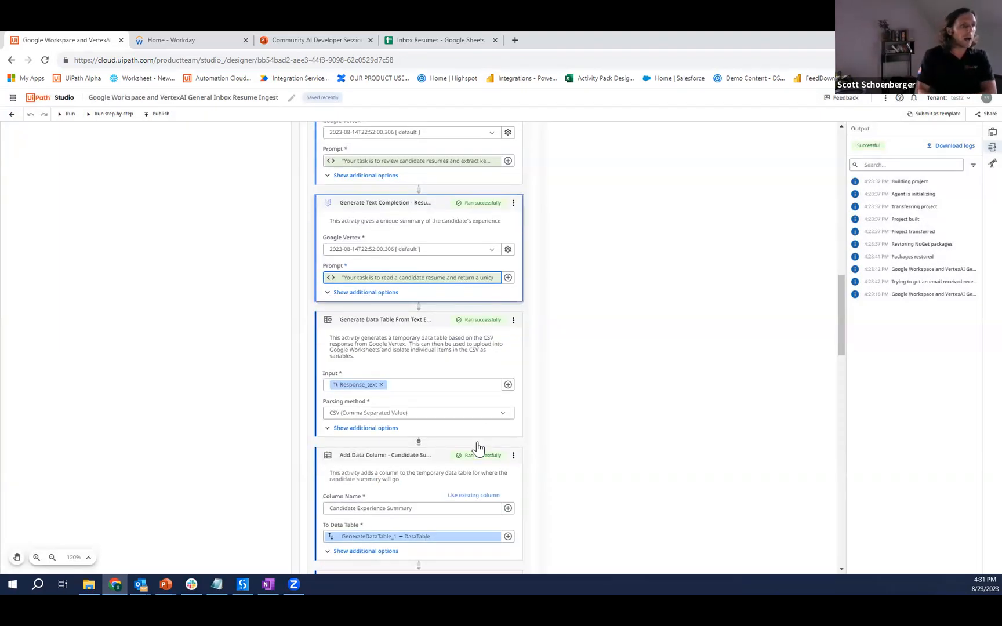
scroll(475, 404, down, 2)
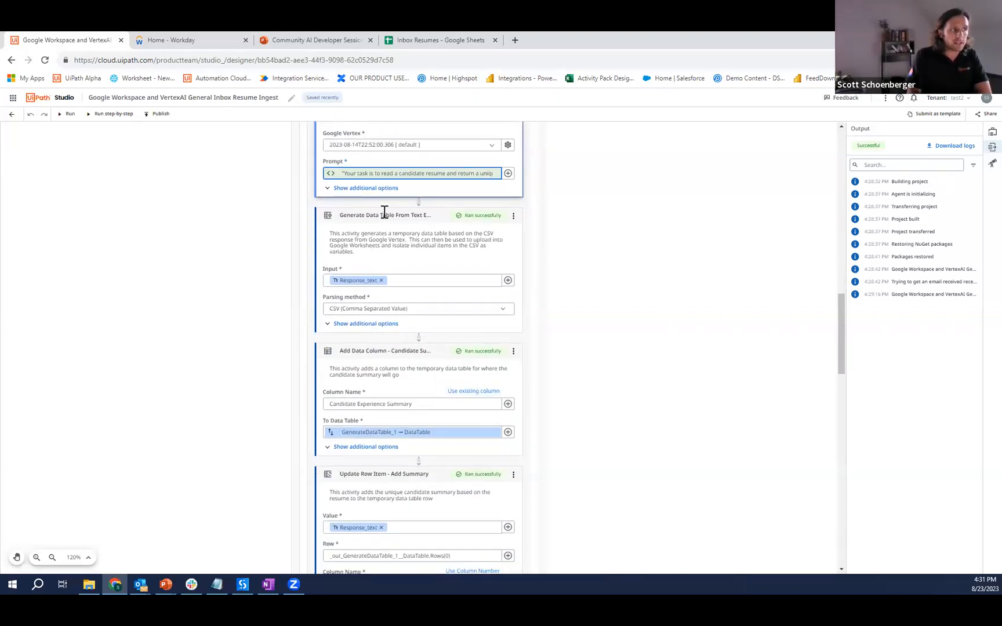
scroll(382, 212, down, 1)
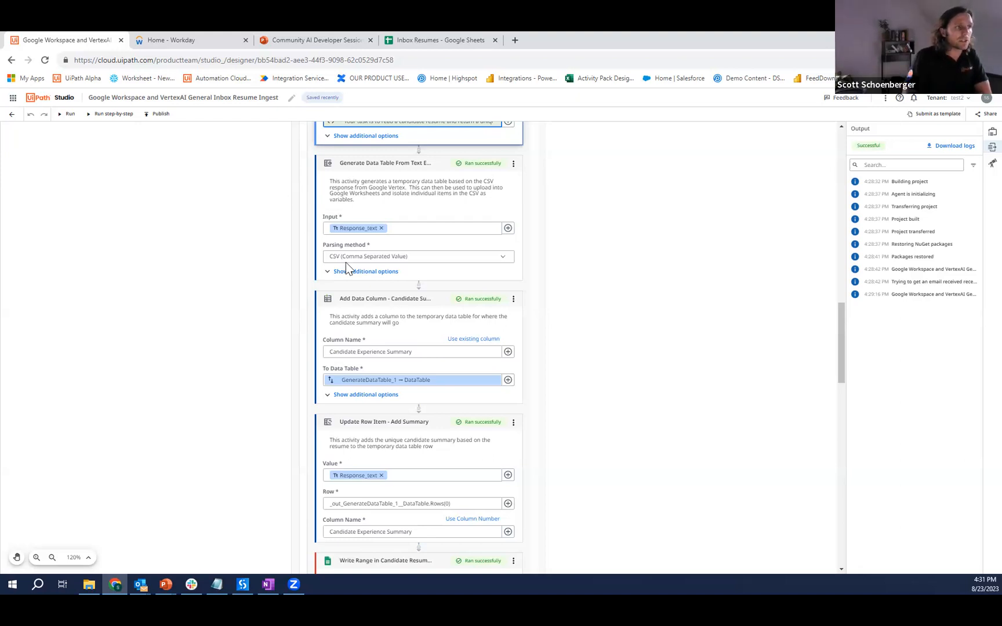
scroll(416, 293, up, 1)
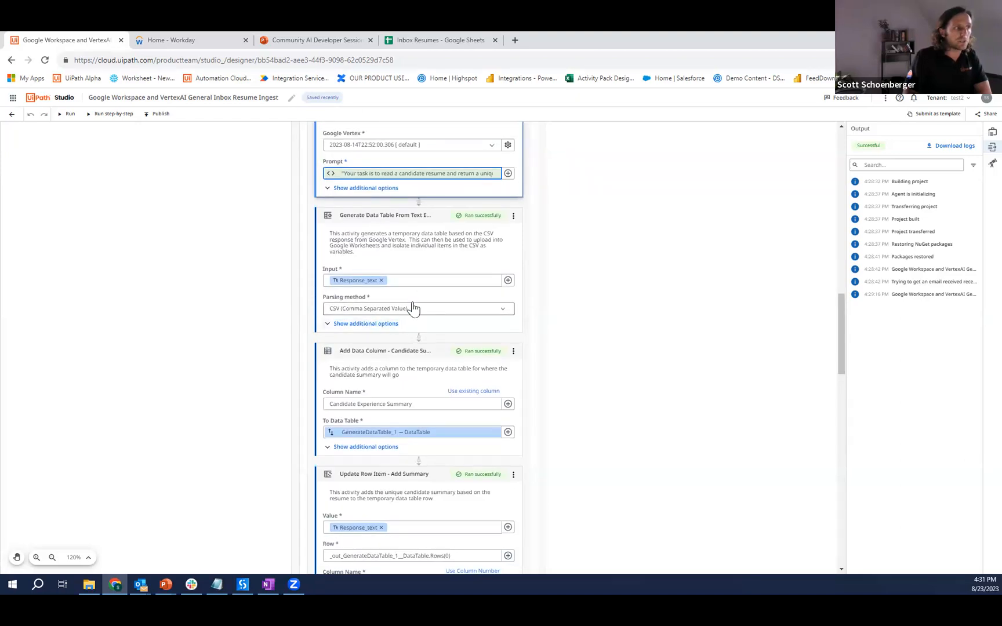
scroll(413, 308, up, 3)
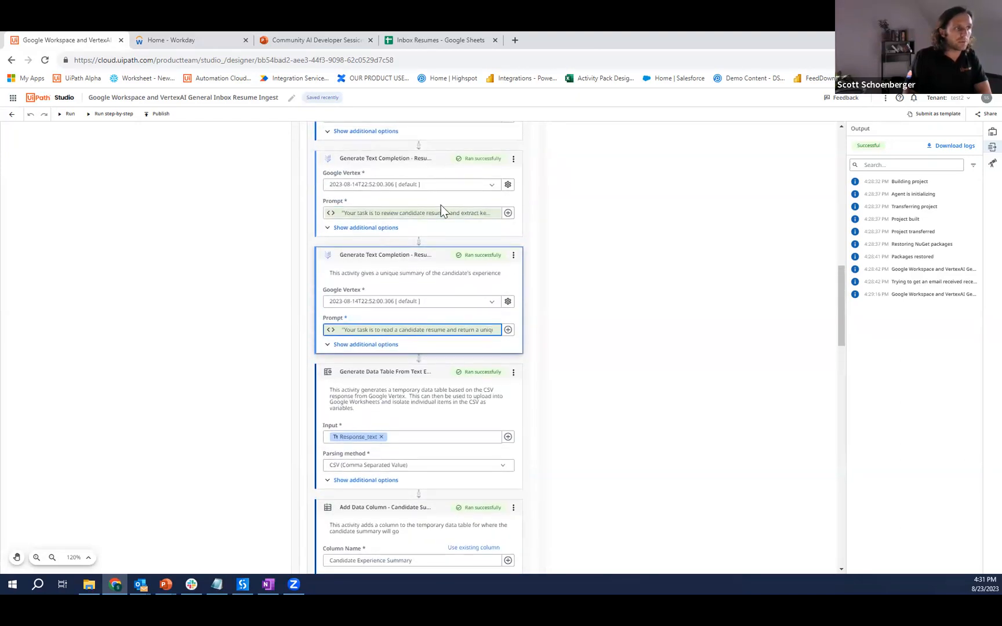
scroll(440, 204, down, 3)
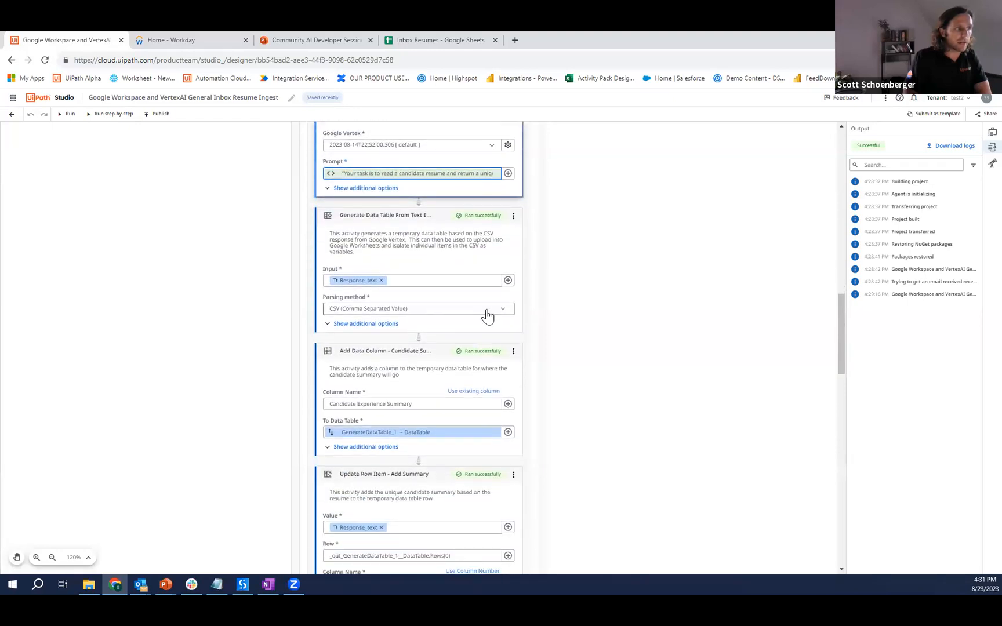
scroll(486, 315, down, 1)
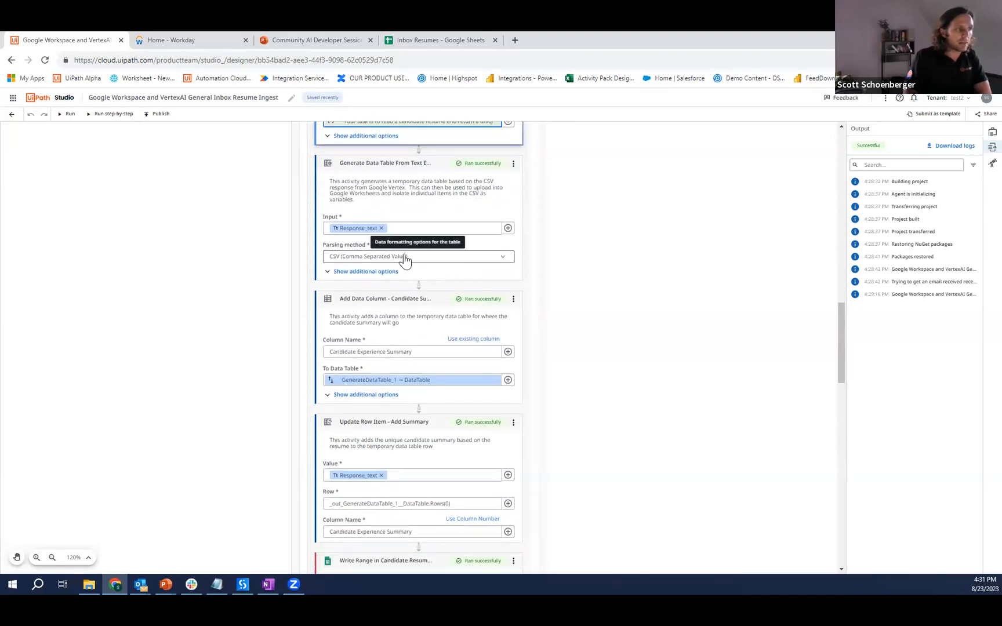
scroll(420, 298, down, 1)
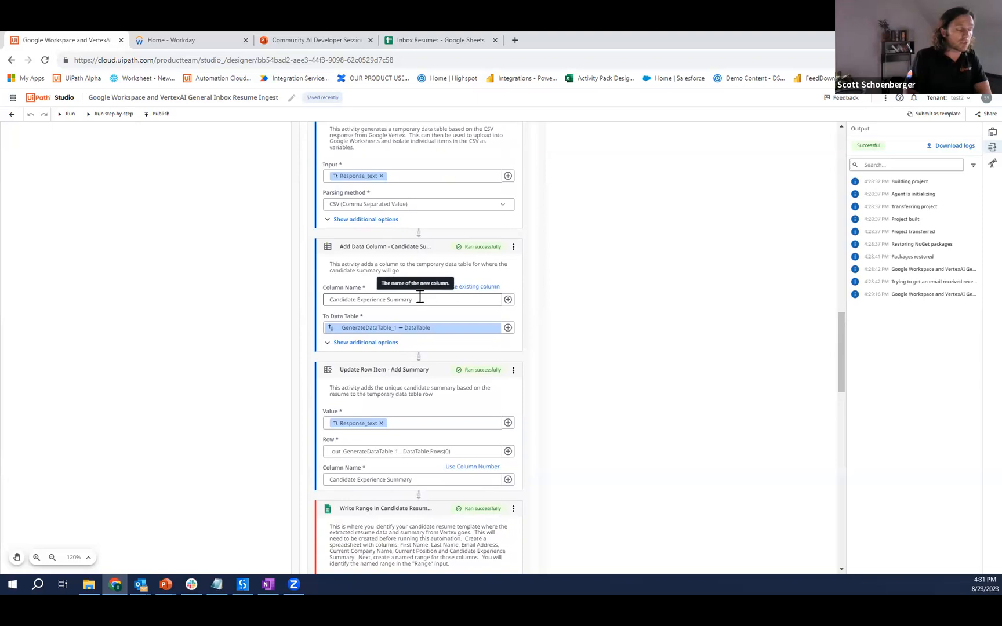
scroll(420, 297, down, 1)
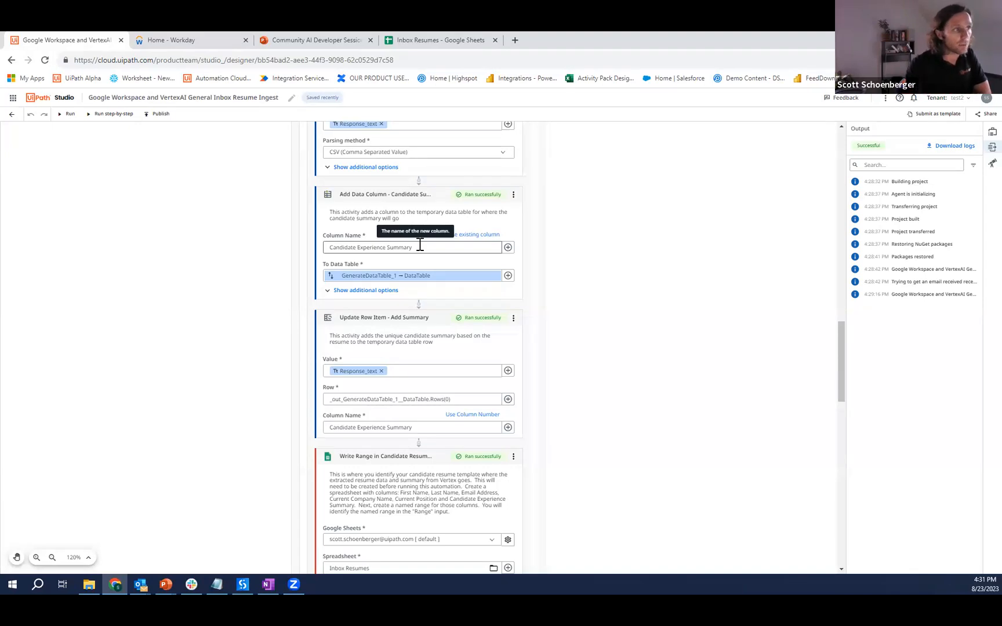
- Examine the settings of the Update Row Item, Write Range and Create Pre-Hire in Workday activities
scroll(600, 227, down, 1)
scroll(600, 221, down, 2)
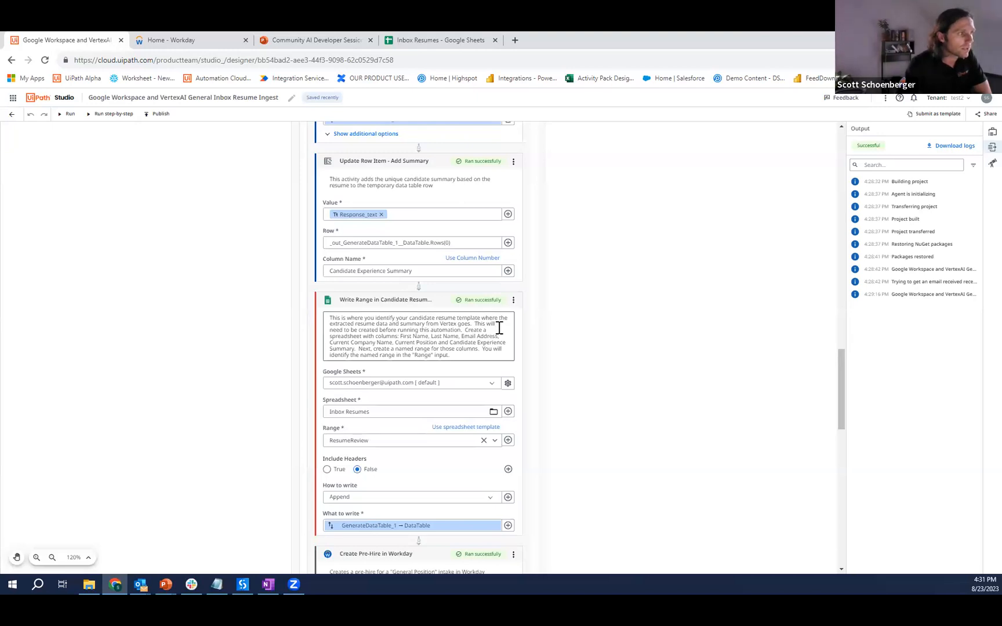
scroll(499, 329, down, 2)
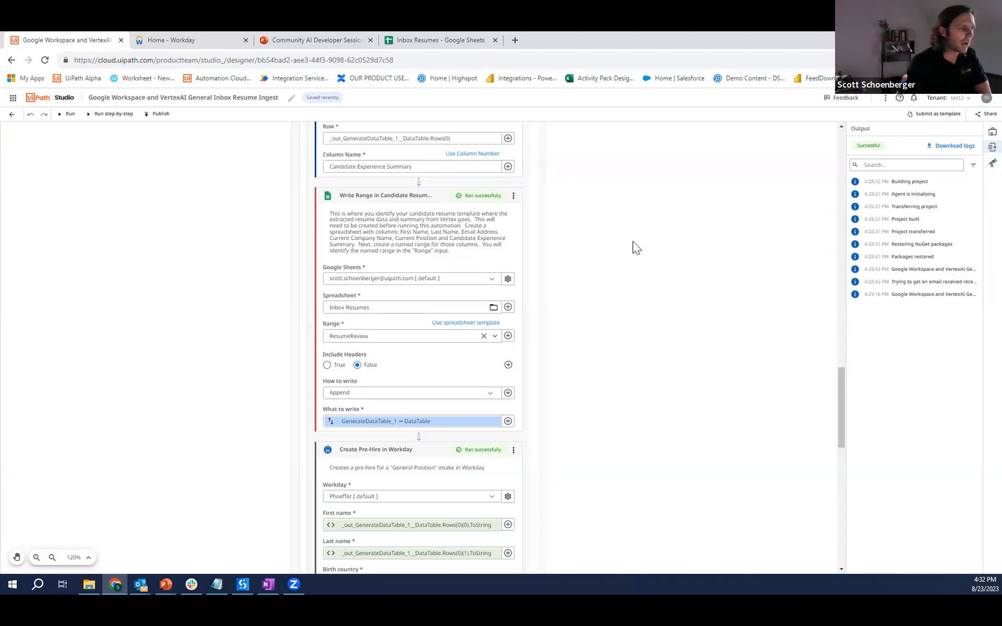
scroll(660, 263, down, 5)
scroll(356, 249, up, 5)
scroll(364, 281, down, 8)
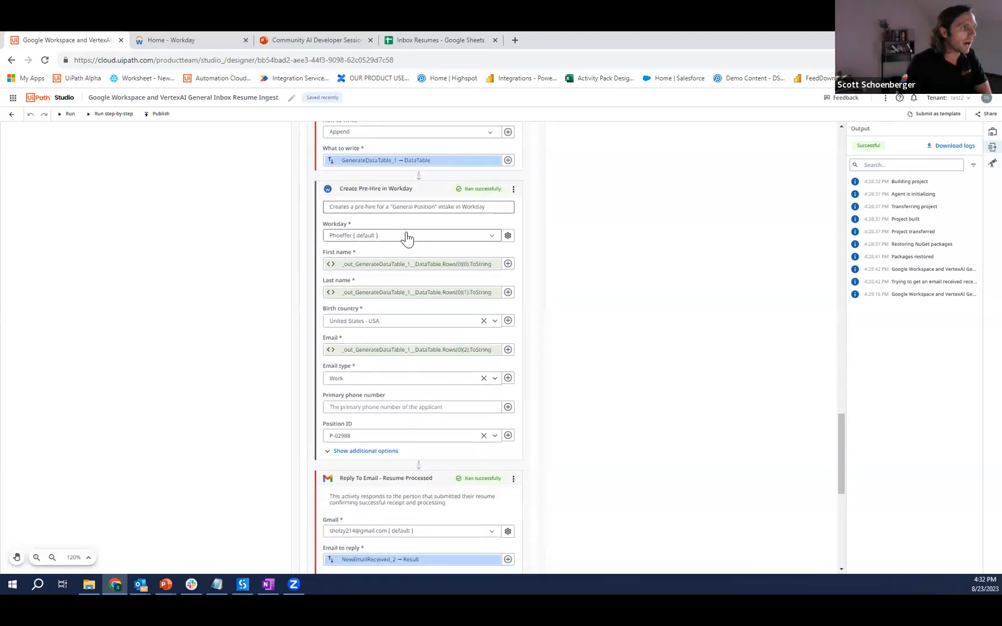
scroll(404, 235, down, 2)
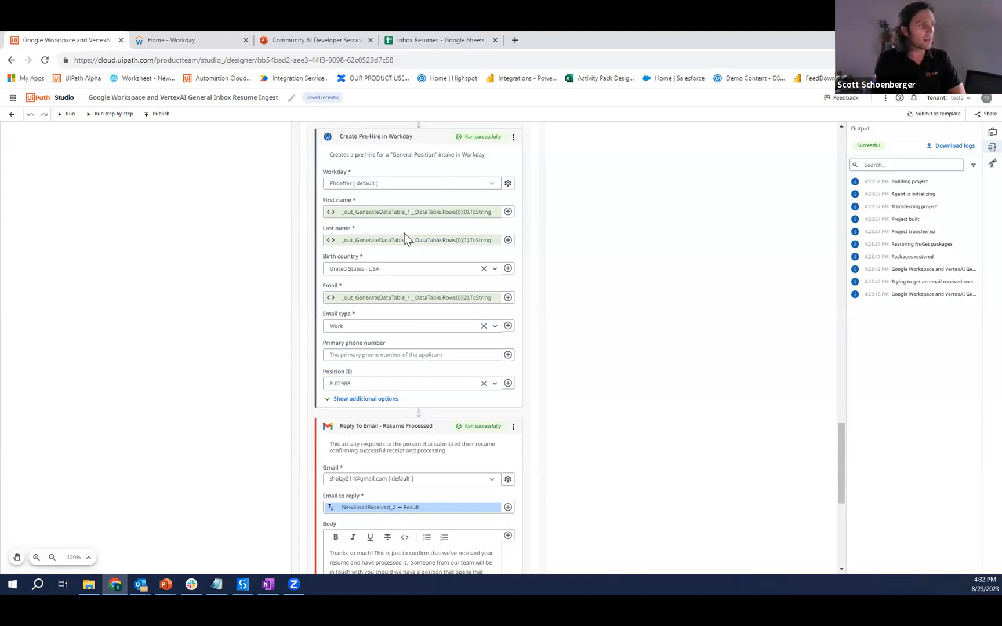
- Examine the settings of the Reply To Email - Resume Processed and Send Message to Channel activities
scroll(435, 394, down, 5)
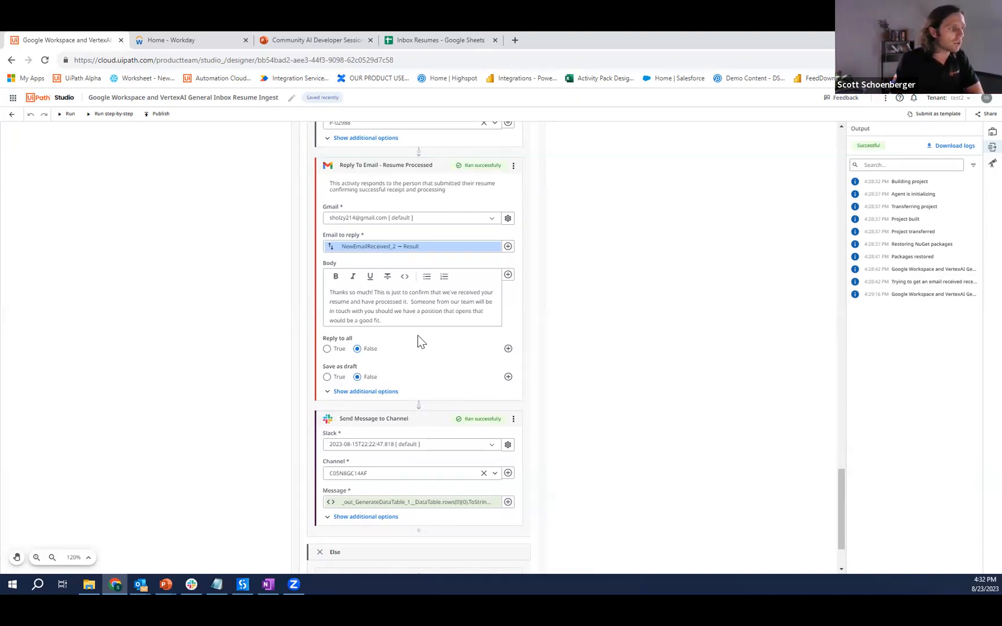
scroll(414, 447, down, 1)
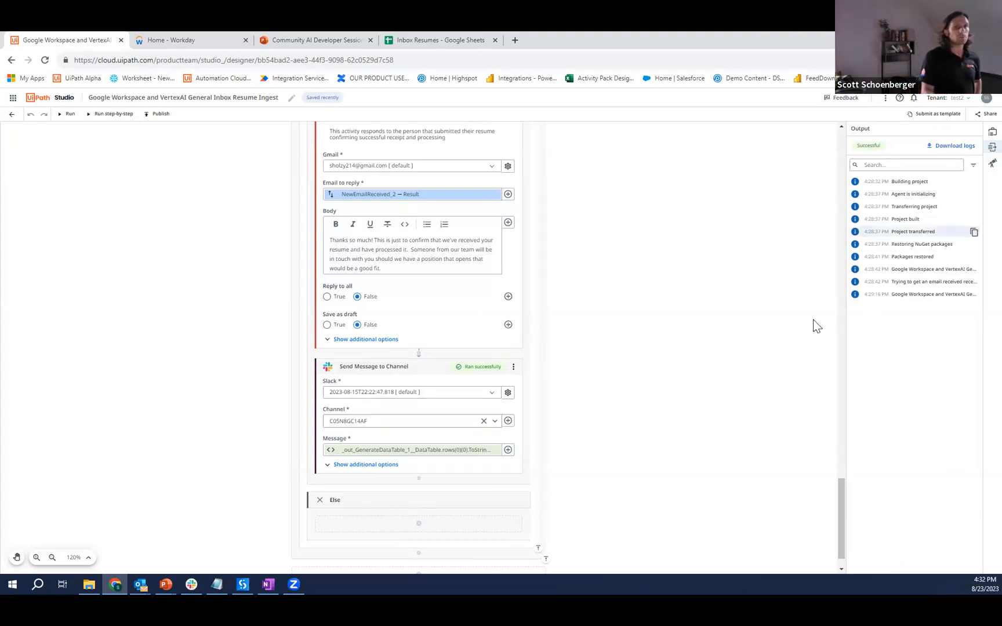
- Check the ingested candidate's row in the Inbox Resumes spreadsheet, cell by cell from First Name to Candidate Experience Summary
click(429, 42)
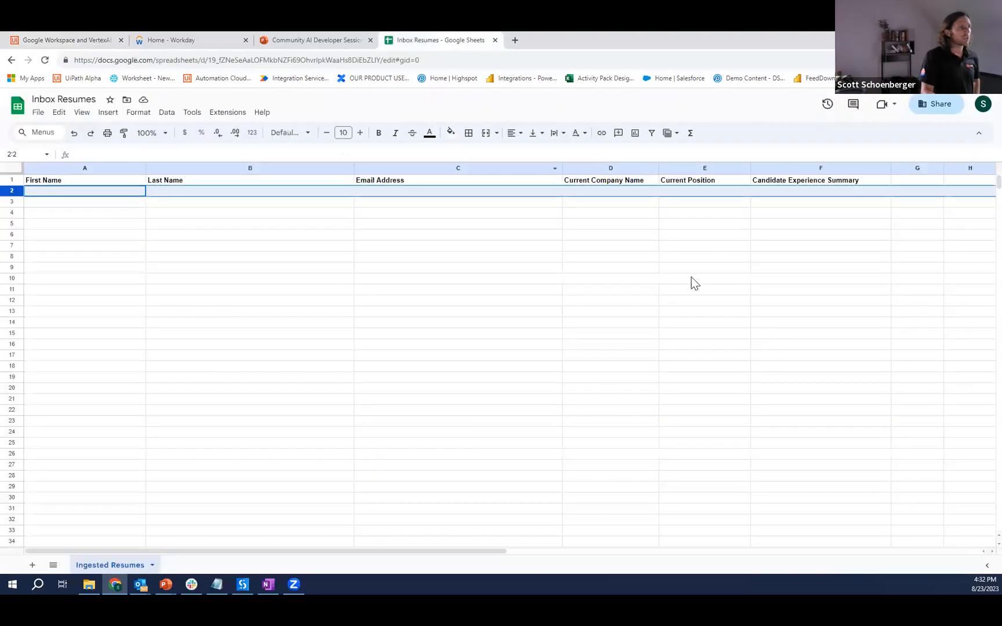
click(89, 225)
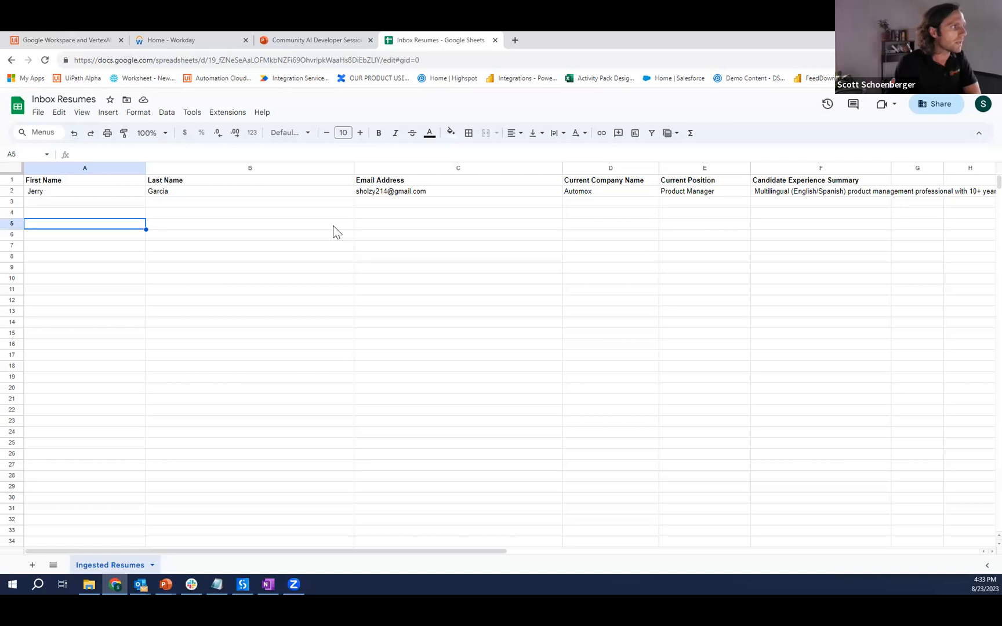
click(99, 195)
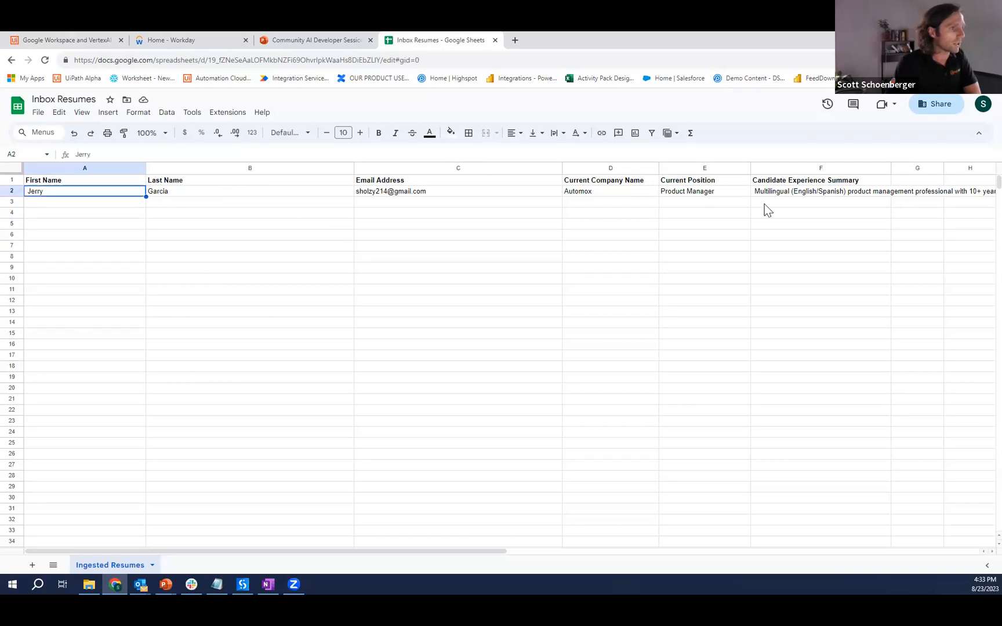
click(174, 190)
click(472, 192)
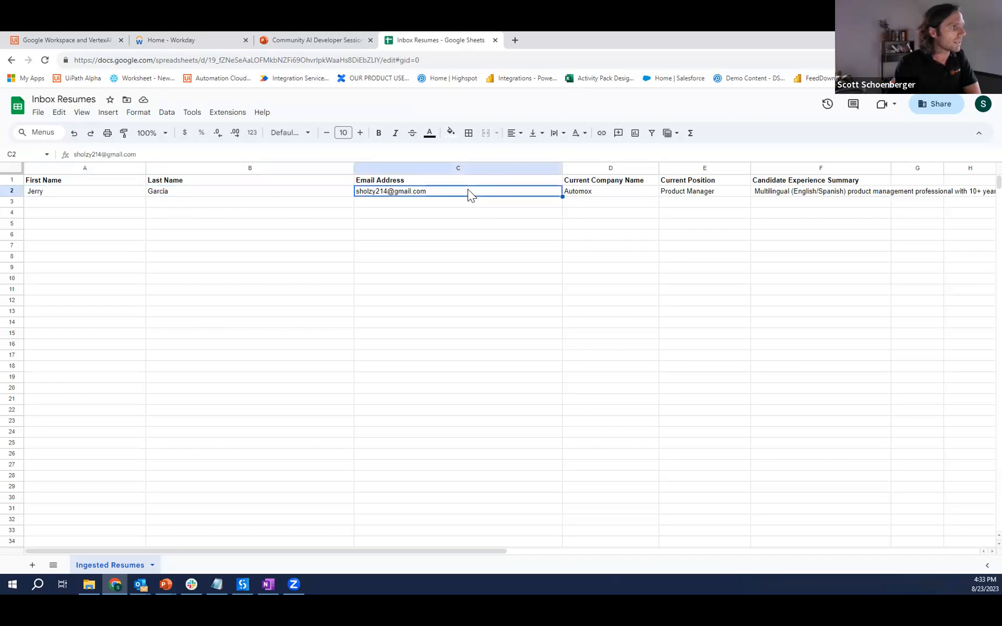
click(615, 193)
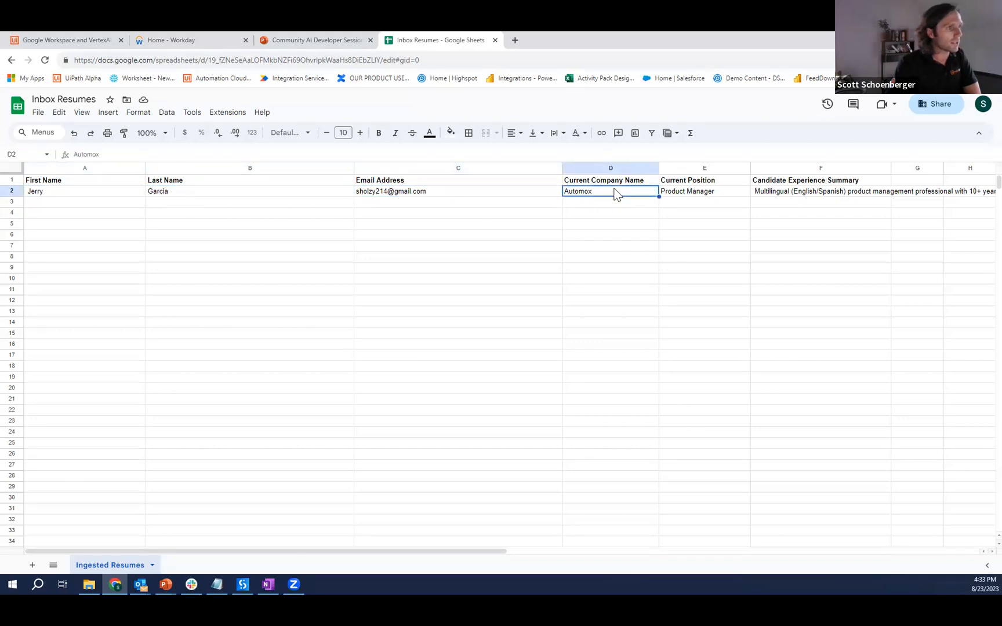
click(694, 193)
click(783, 195)
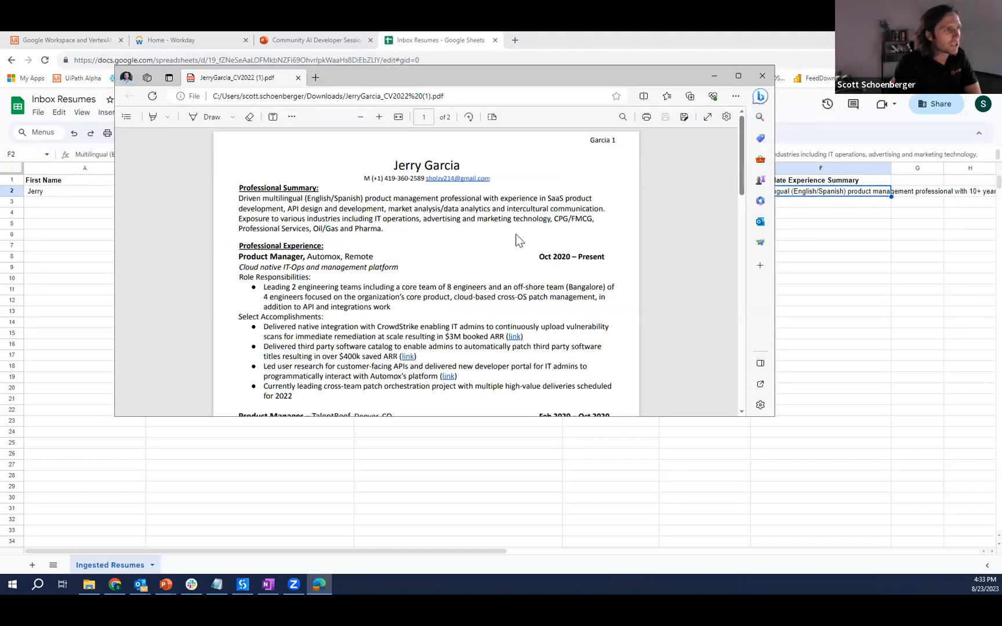
- Compare the candidate's resume PDF with the spreadsheet row, checking the professional summary and current position, and return to the spreadsheet
scroll(518, 240, down, 5)
scroll(518, 301, up, 5)
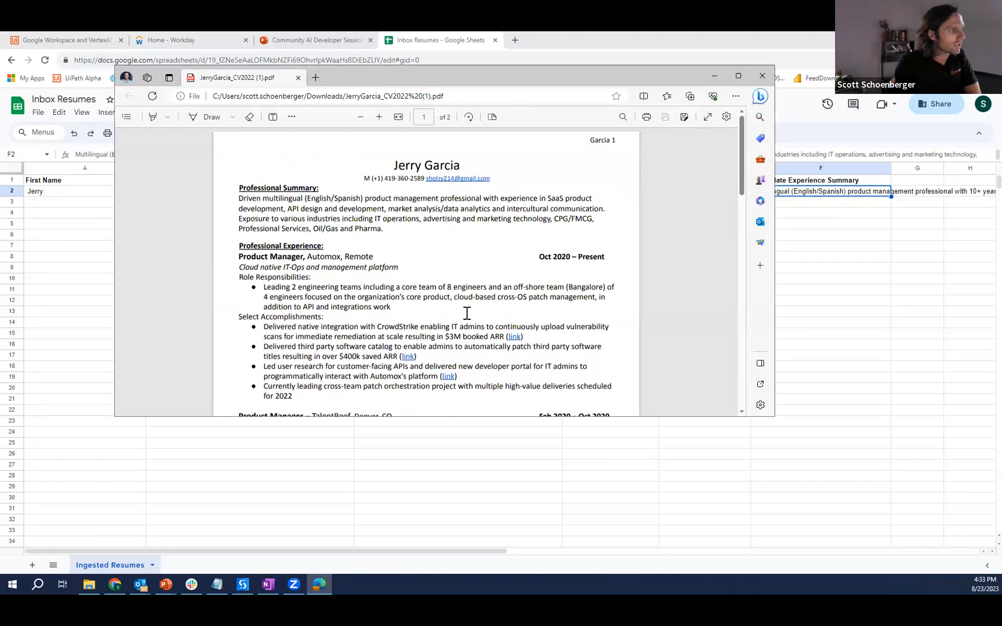
drag(305, 260, 396, 275)
drag(357, 370, 361, 369)
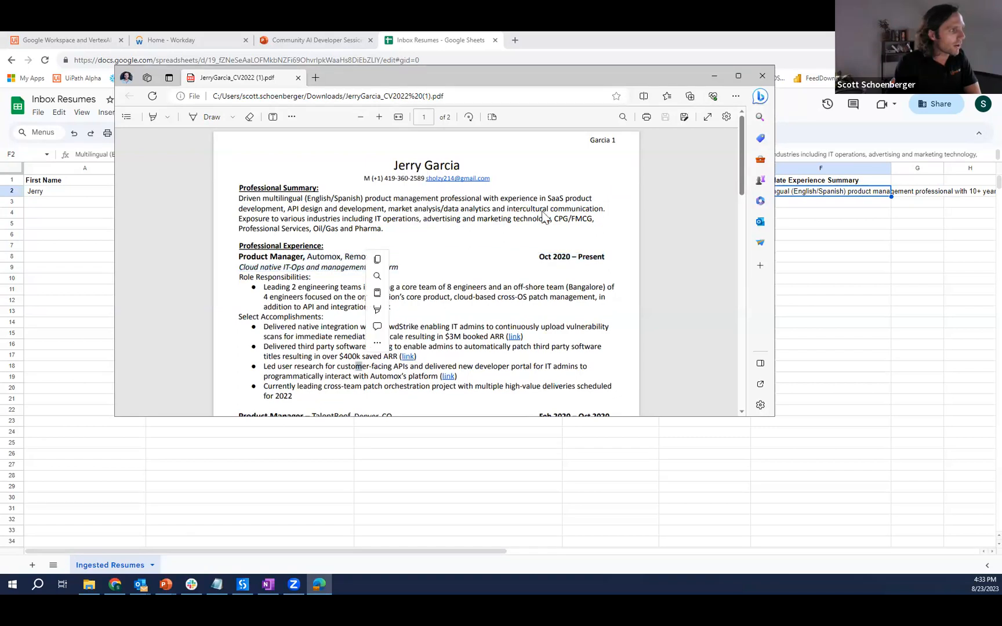
click(639, 32)
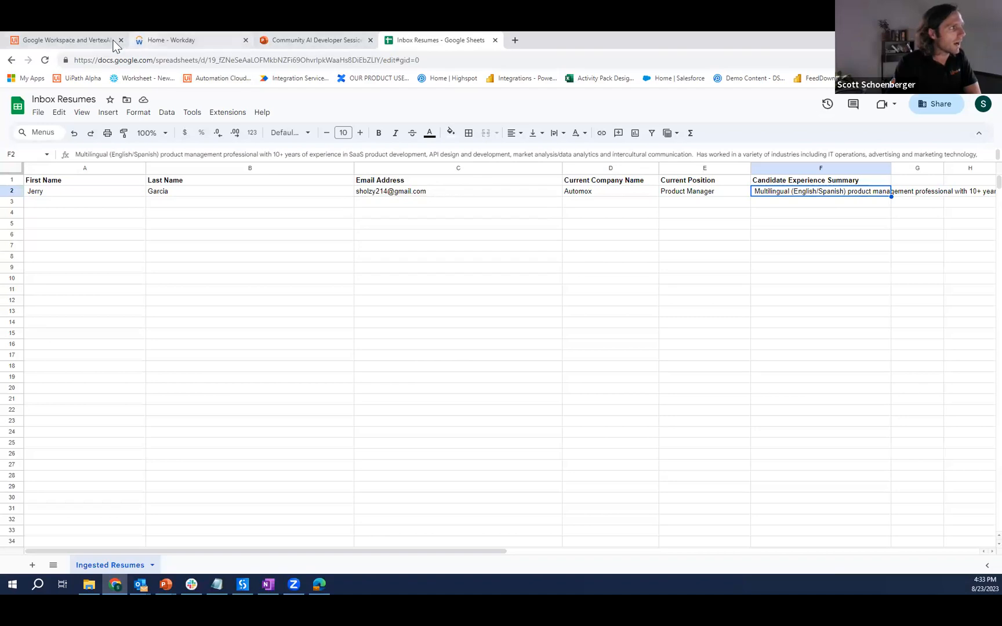
- Switch to Slack and copy the Workday ID from the latest UiPath message in the resume_demo1 channel
click(80, 37)
scroll(653, 363, up, 15)
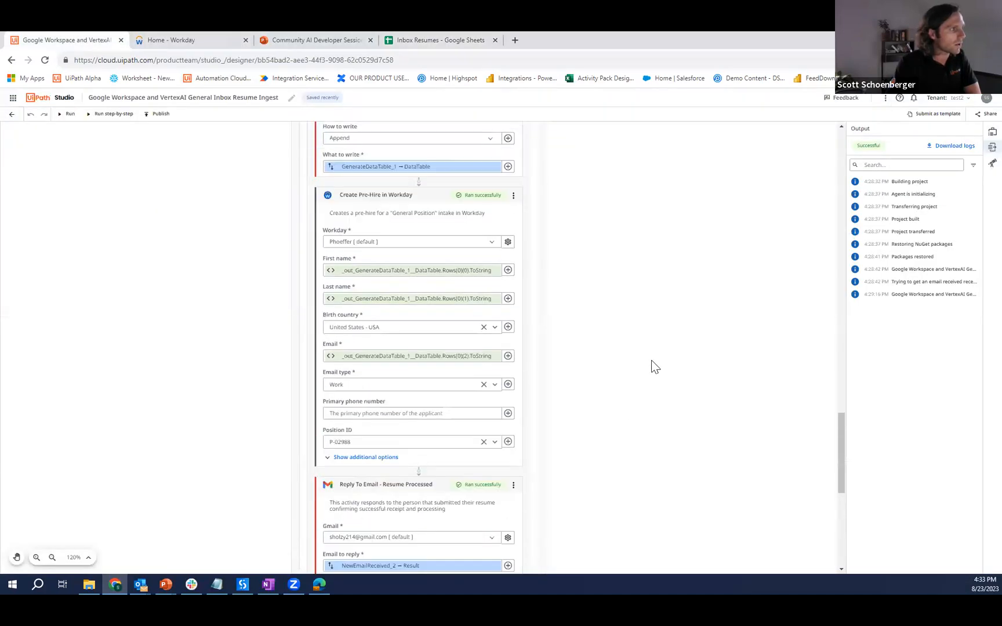
scroll(651, 367, down, 15)
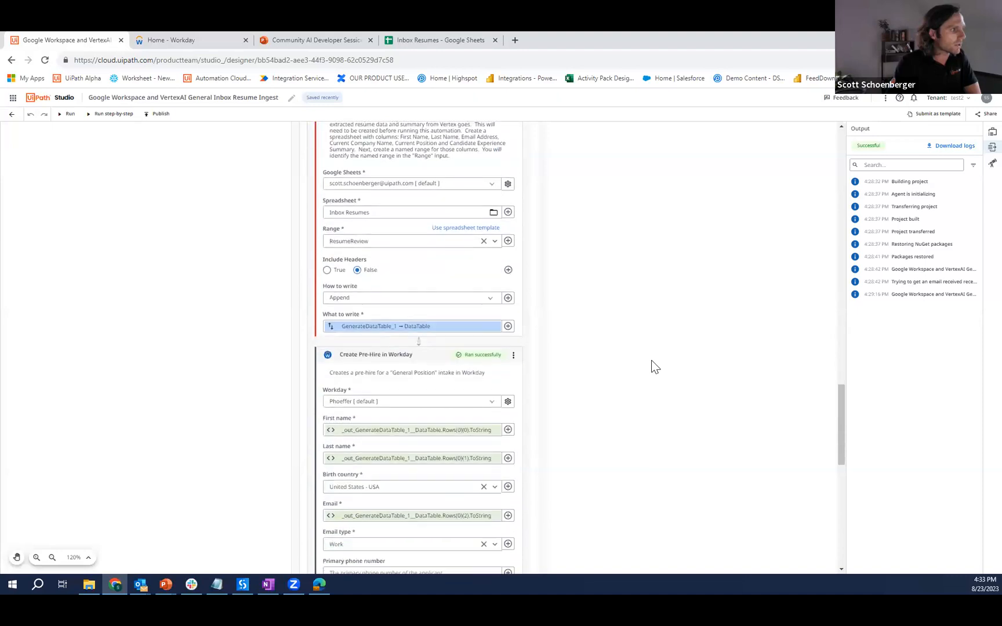
click(192, 586)
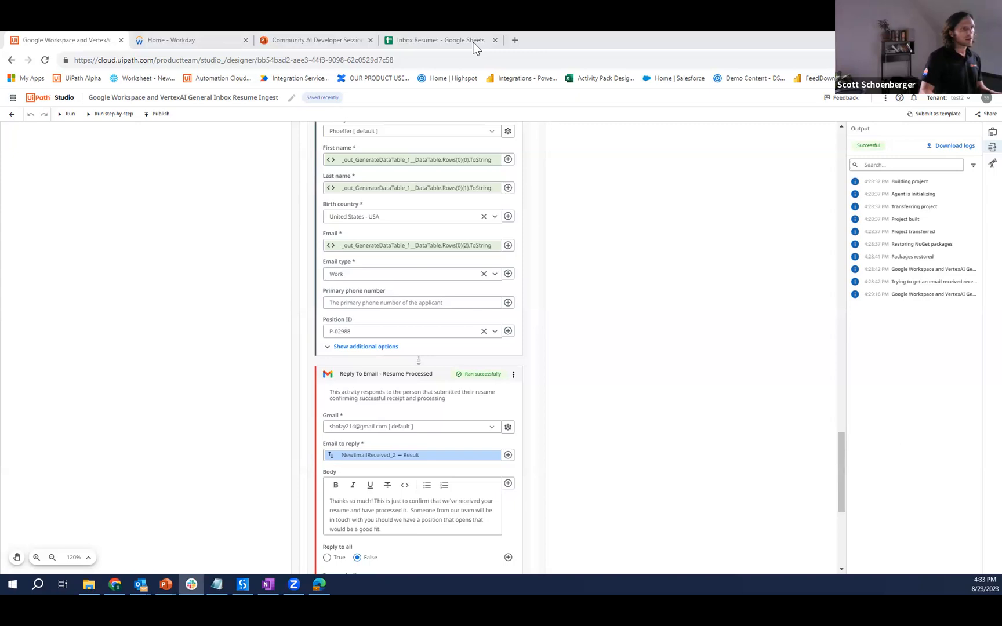
drag(473, 33, 473, 42)
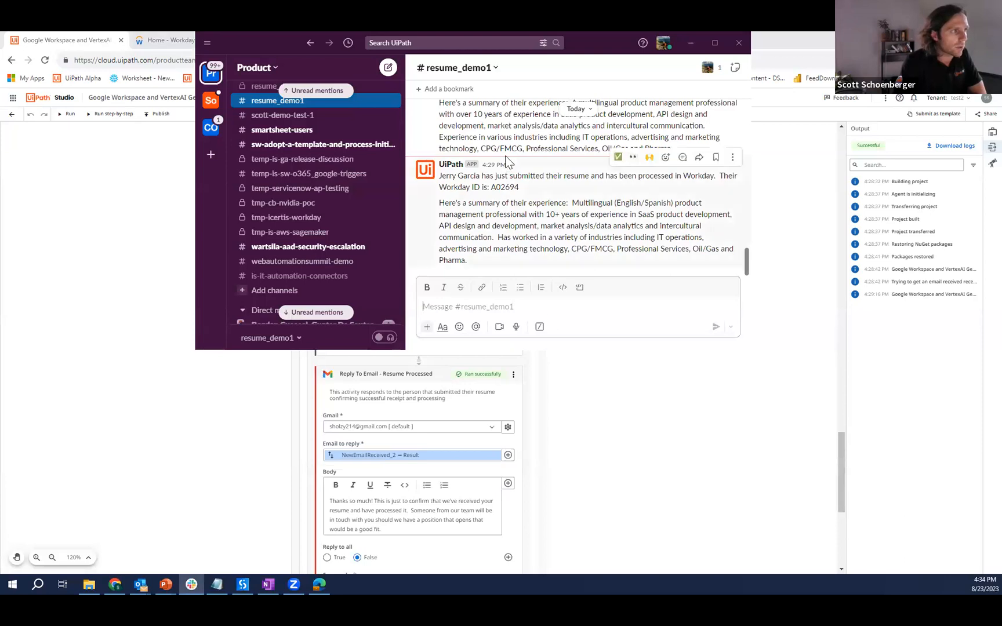
drag(520, 187, 491, 188)
key(ctrl+c)
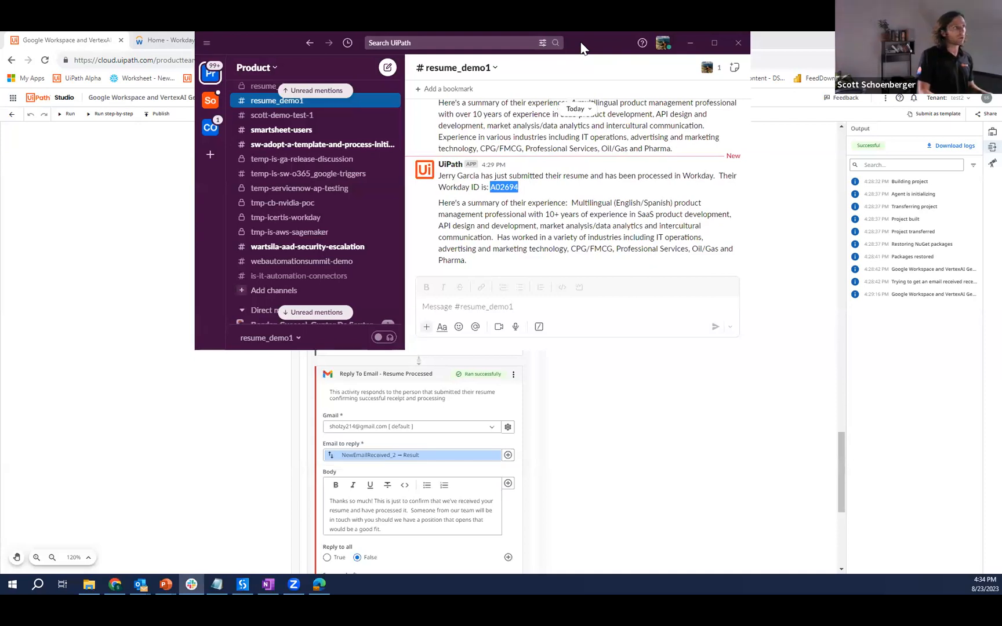
drag(581, 43, 0, 43)
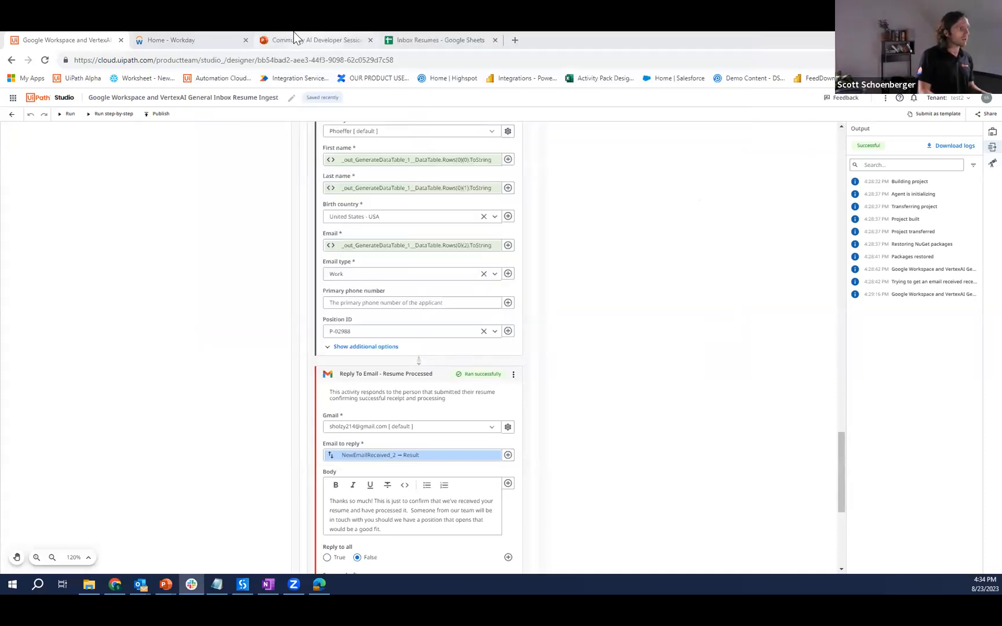
- Search Workday for the copied pre-hire ID and open the matching pre-hire record
click(197, 38)
click(441, 122)
key(ctrl+v)
key(Return)
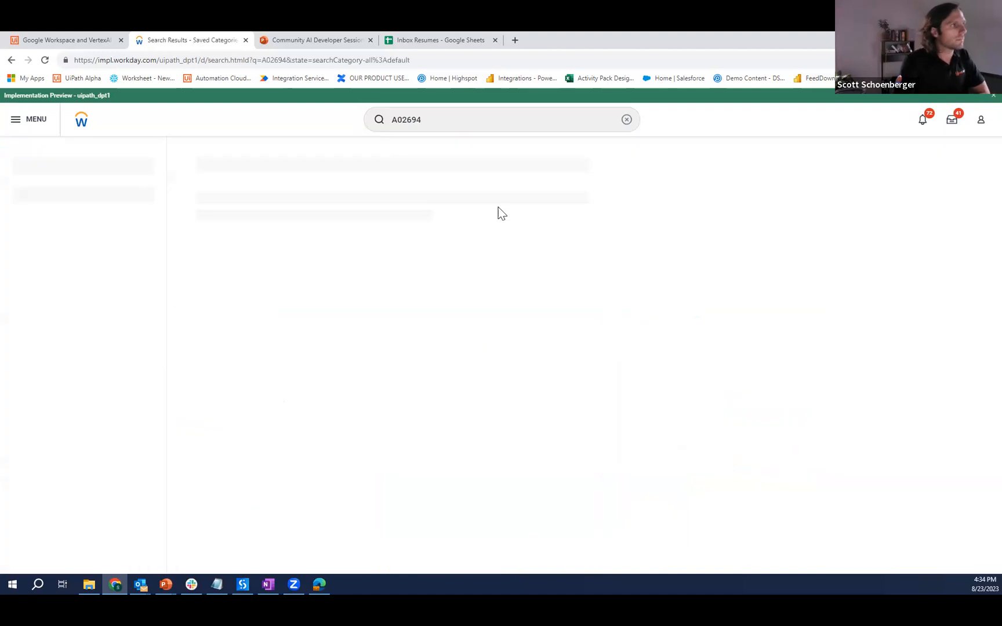
click(264, 199)
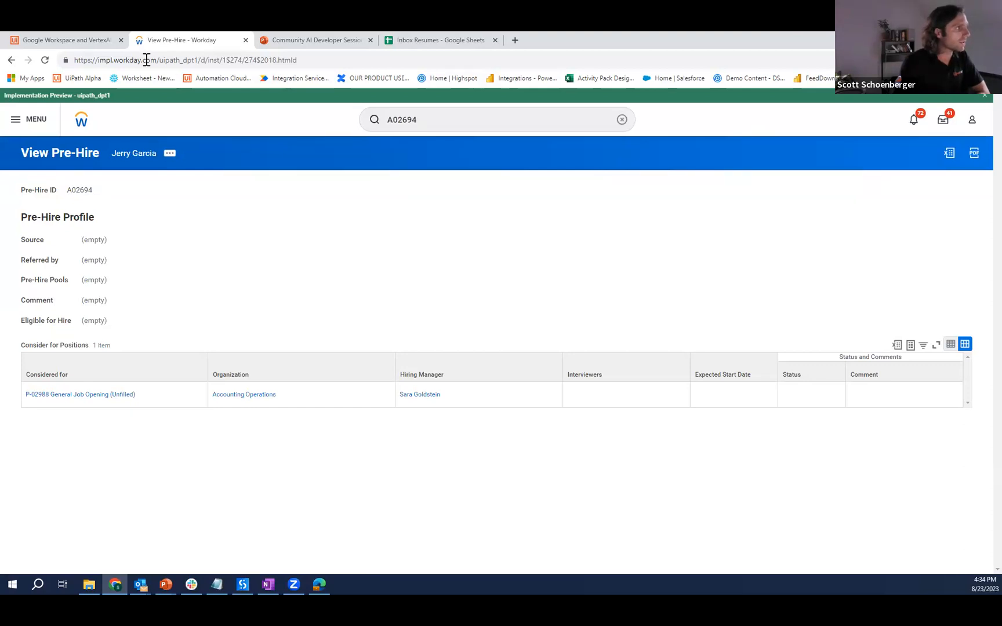
- Return to the workflow in UiPath Studio and expand the additional options of Create Pre-Hire in Workday, including the Options section
click(113, 41)
scroll(470, 410, down, 5)
scroll(557, 474, up, 1)
scroll(521, 447, up, 5)
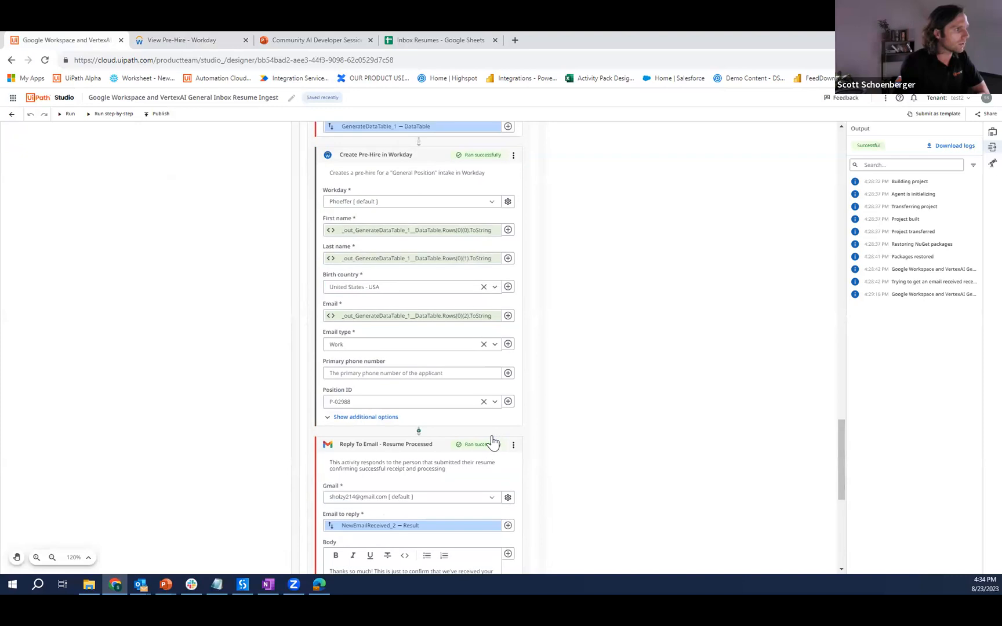
click(373, 417)
scroll(371, 413, down, 1)
click(360, 385)
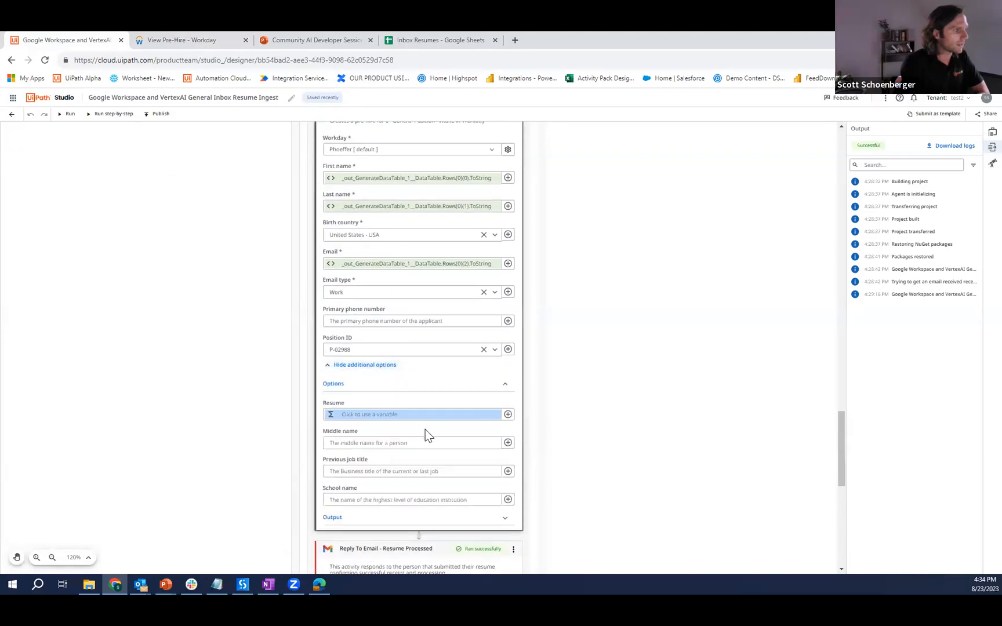